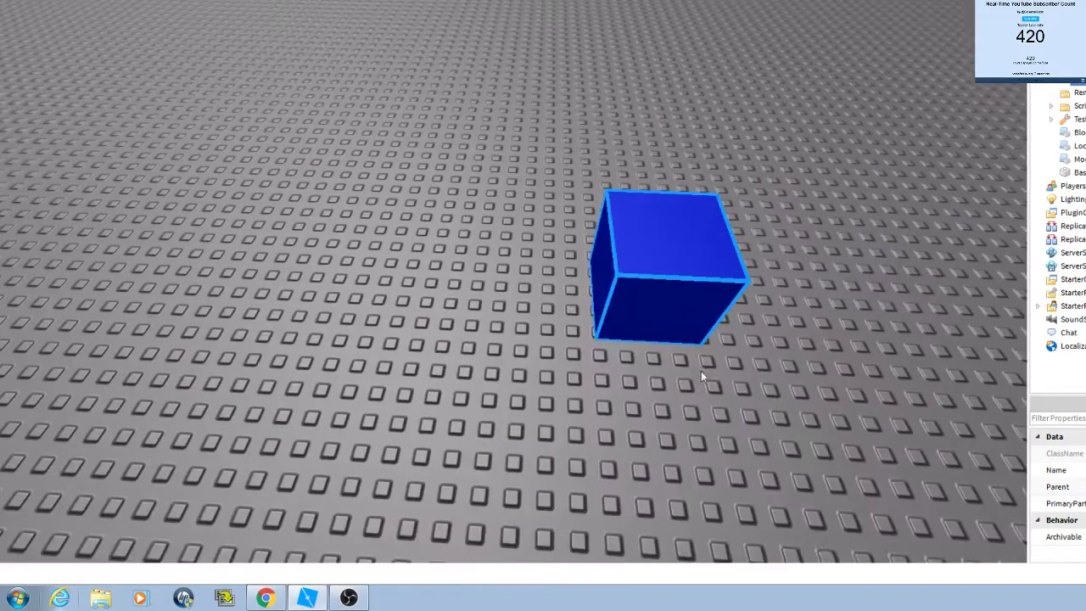
Step: Focus the camera on the blue cube and orbit around it to inspect it
key(f)
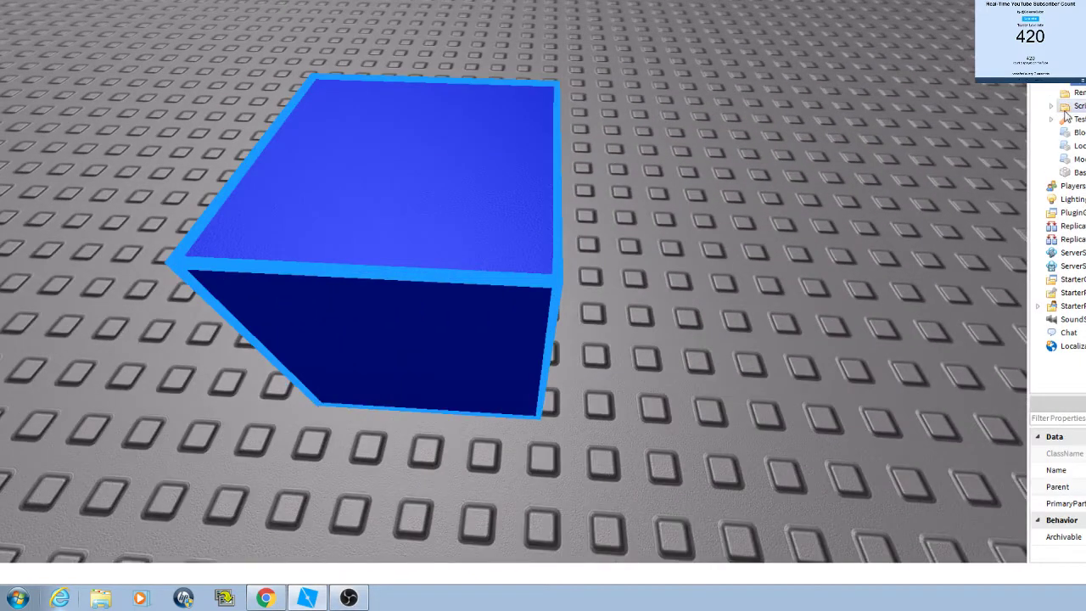
scroll(752, 192, down, 10)
scroll(738, 196, up, 10)
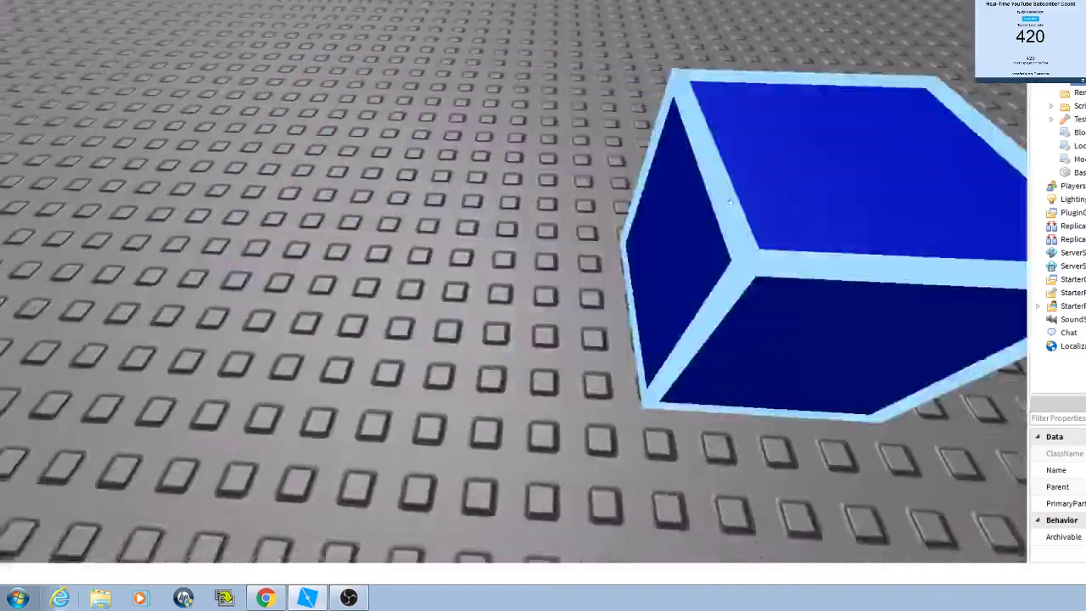
scroll(730, 204, down, 5)
scroll(747, 213, down, 5)
scroll(747, 213, up, 10)
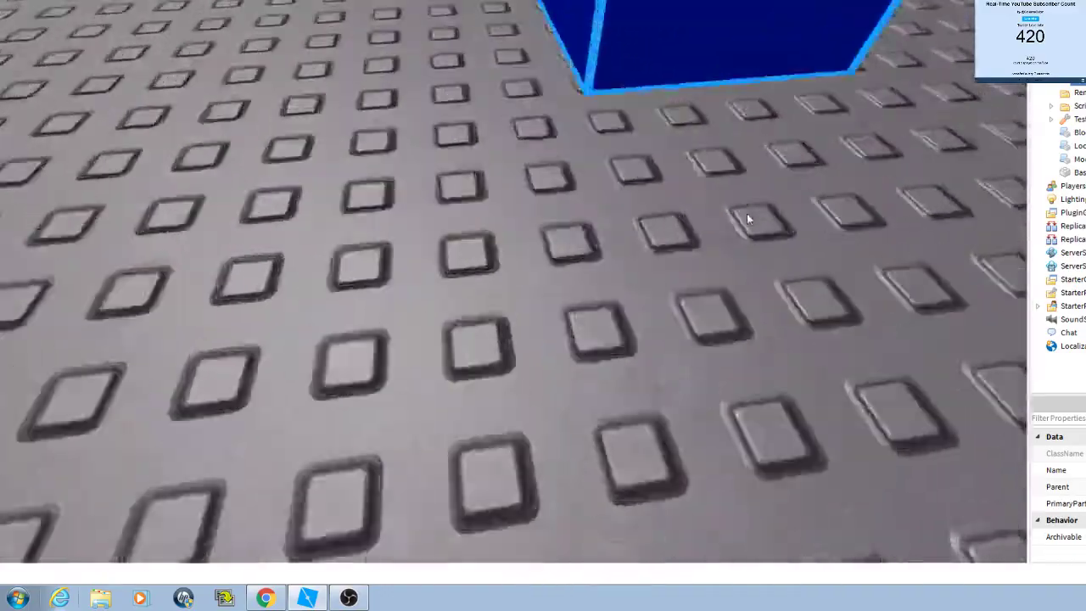
scroll(747, 219, down, 10)
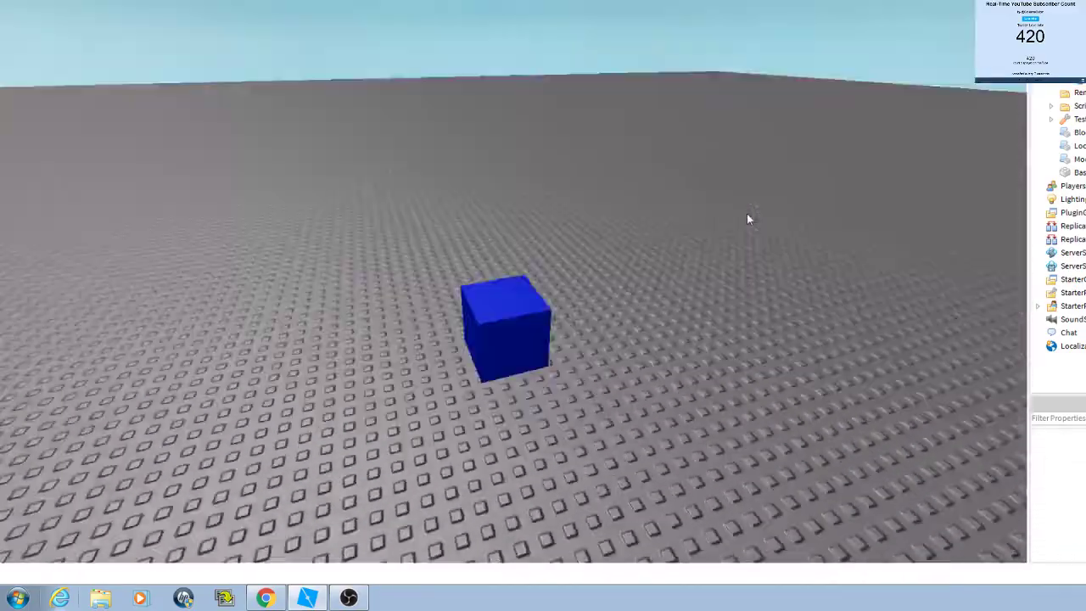
right_drag(747, 219, 747, 213)
scroll(810, 222, up, 2)
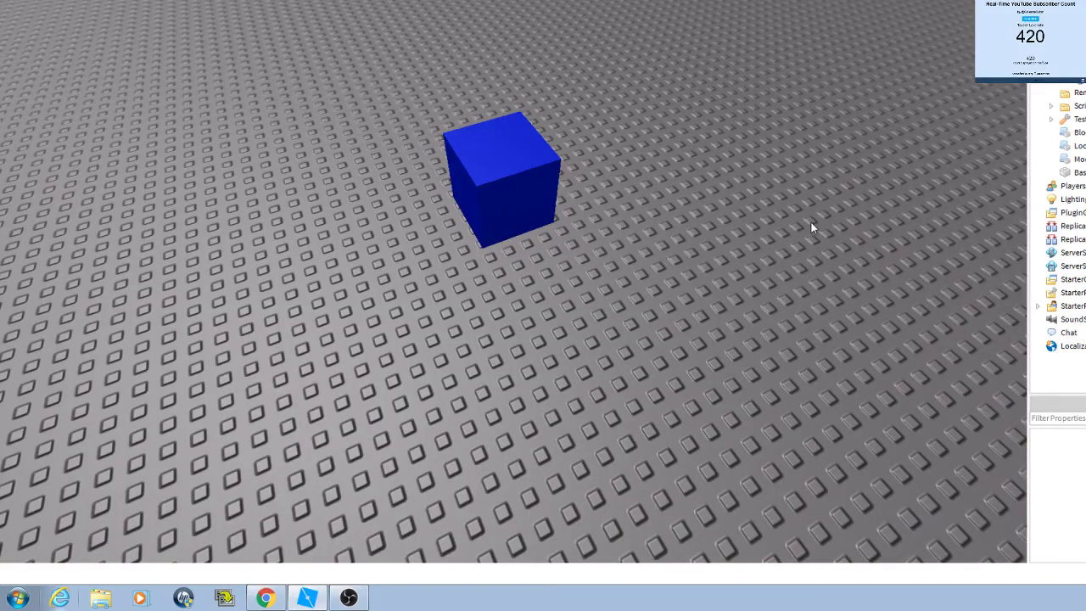
click(515, 164)
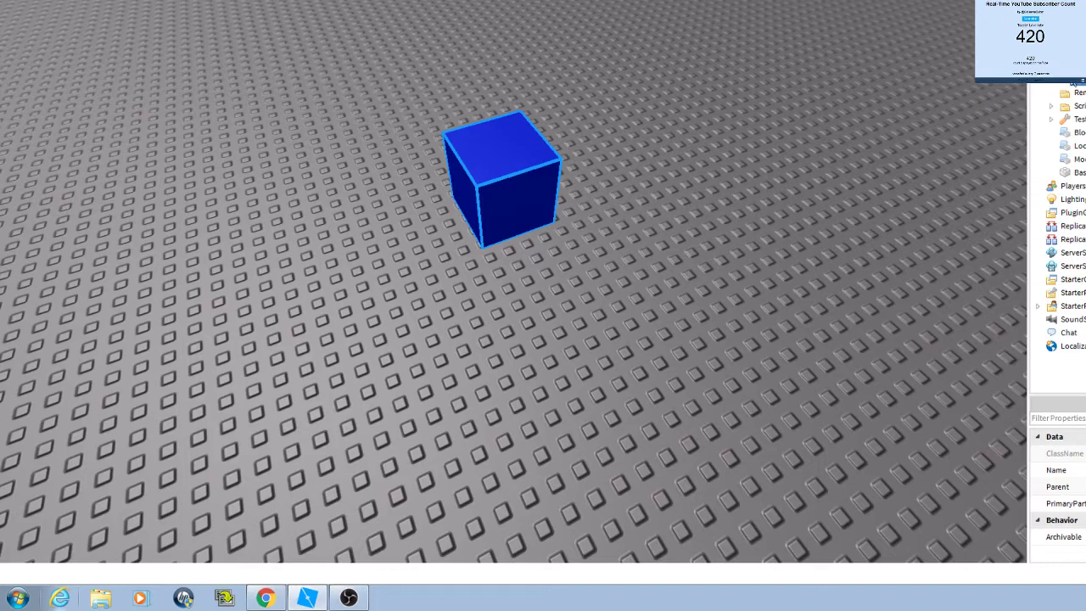
mouse_move(875, 130)
right_down()
mouse_move(685, 357)
mouse_move(787, 326)
right_up()
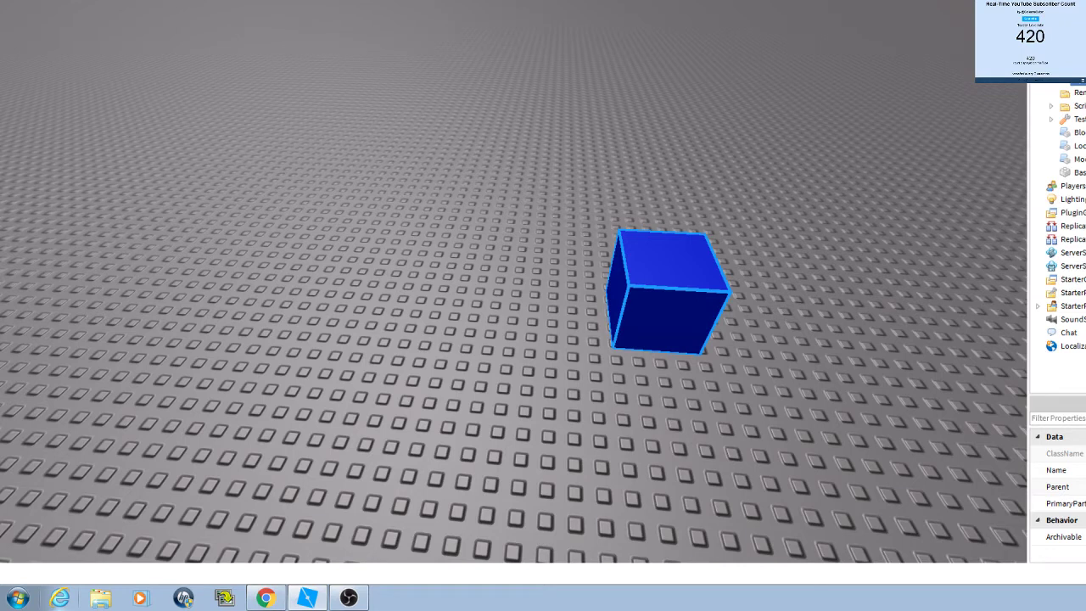
Step: Insert a new folder into Workspace, rename it, and select the blue cube model
click(1071, 79)
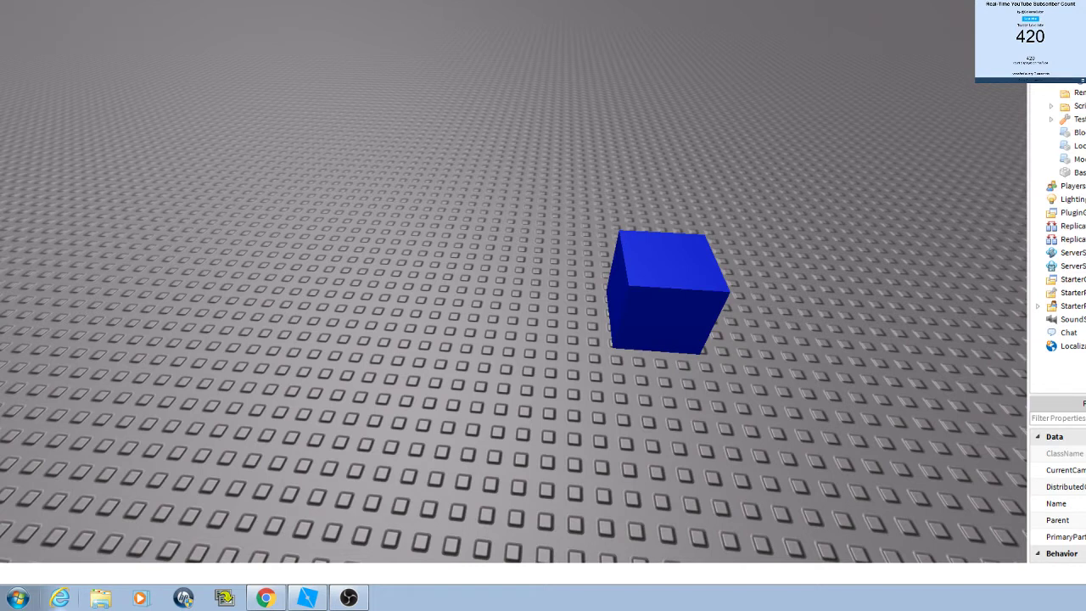
key(ctrl+alt+g)
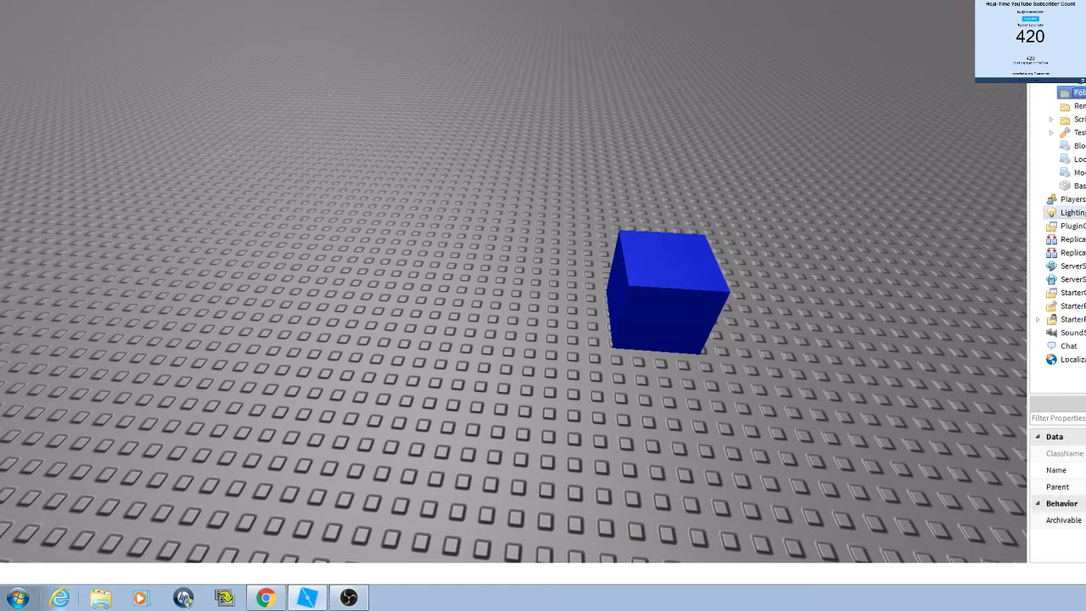
text(name)
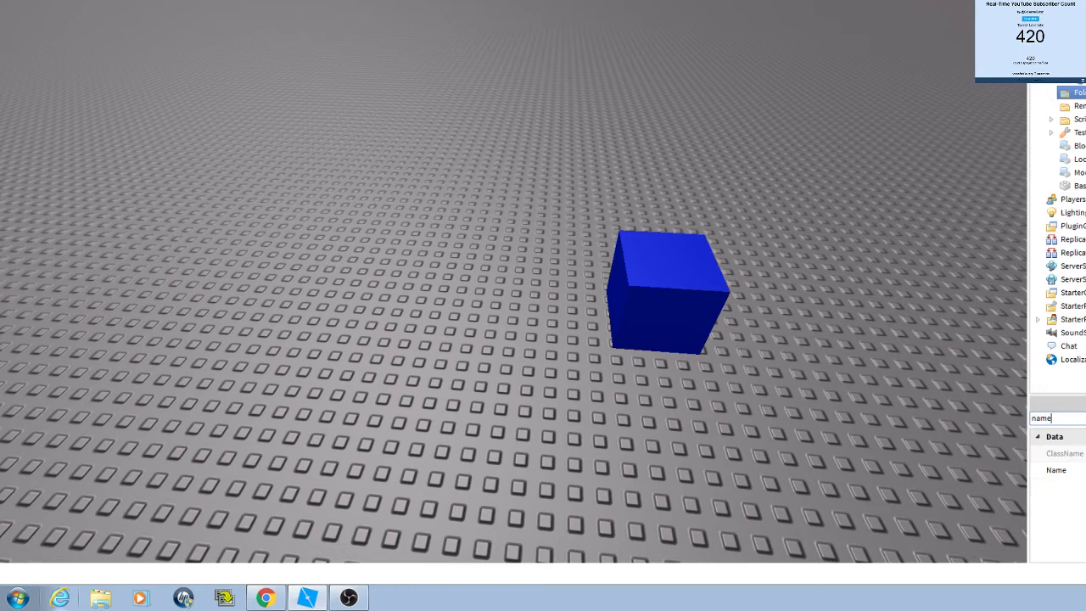
key(Tab)
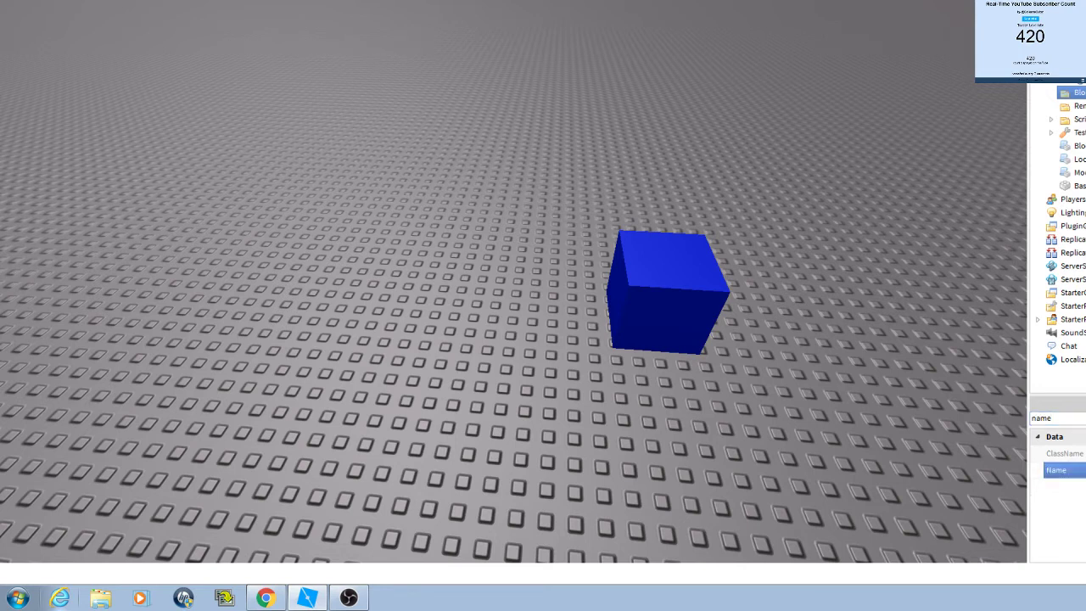
click(667, 288)
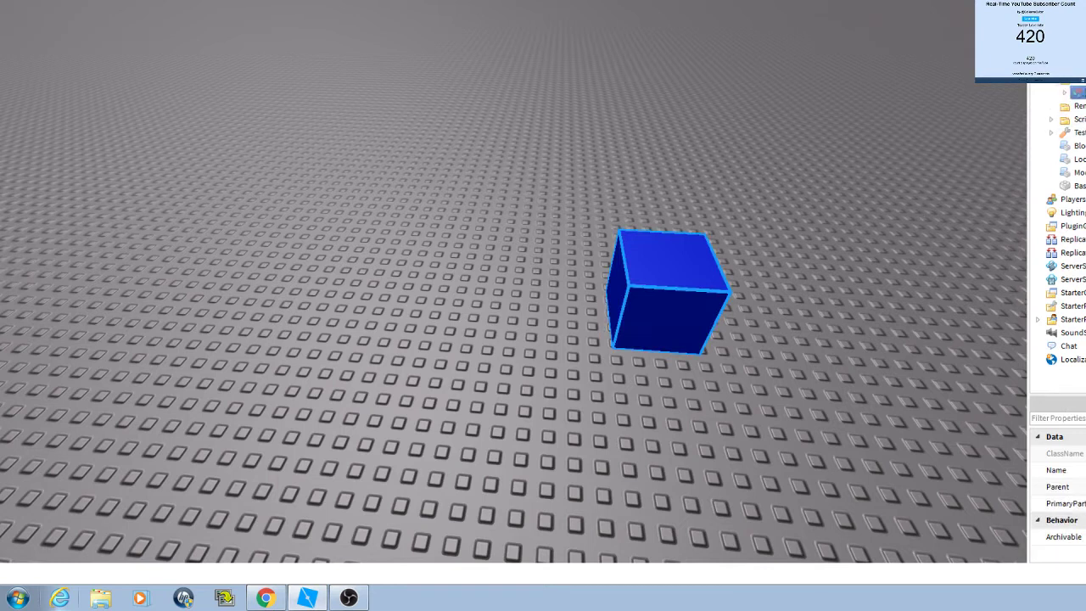
click(1077, 91)
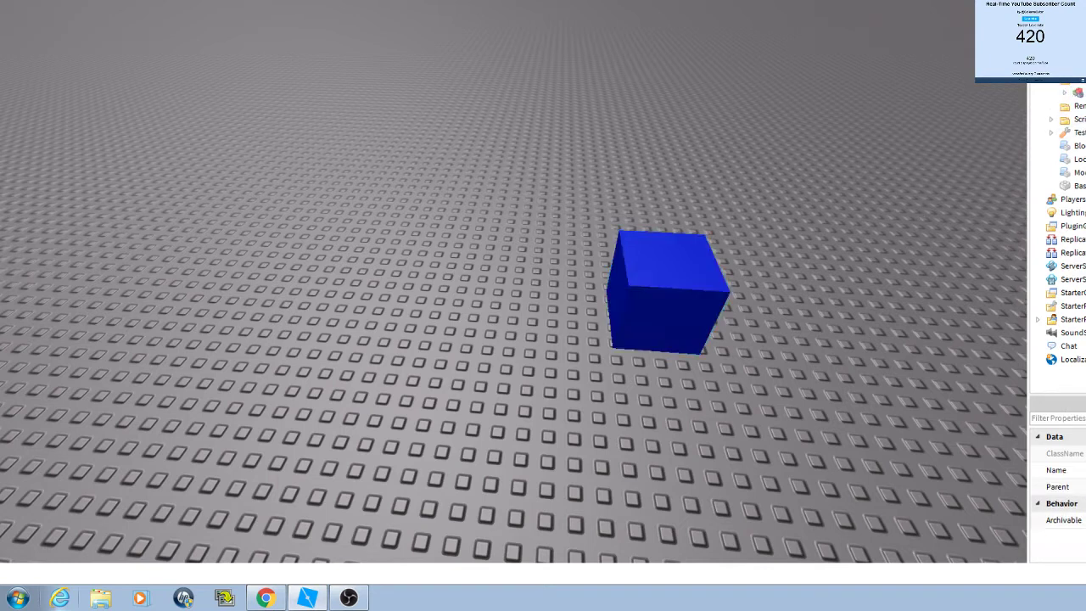
click(1068, 86)
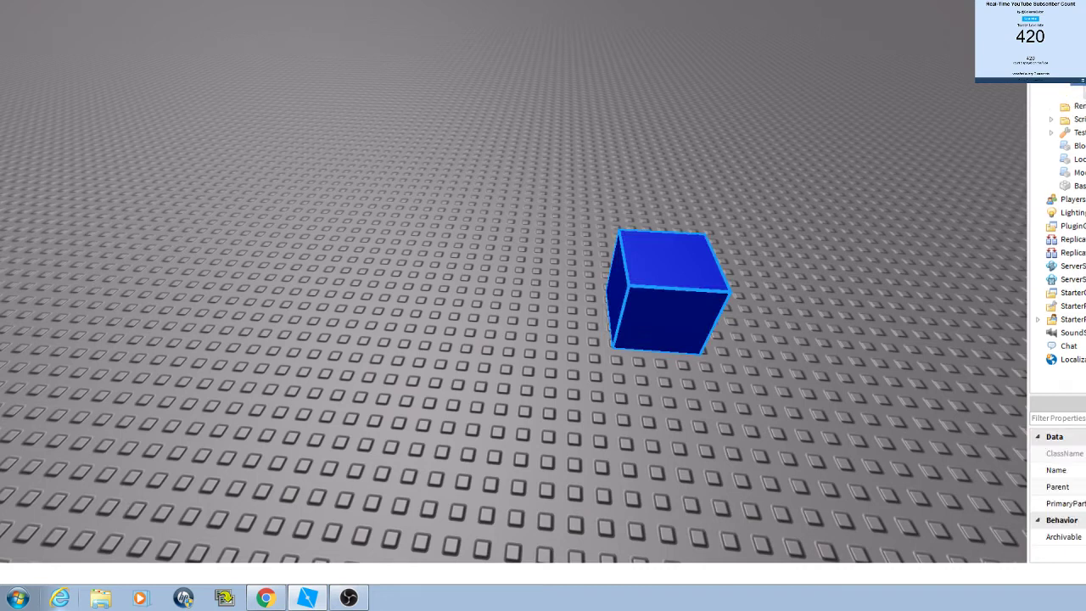
click(1083, 91)
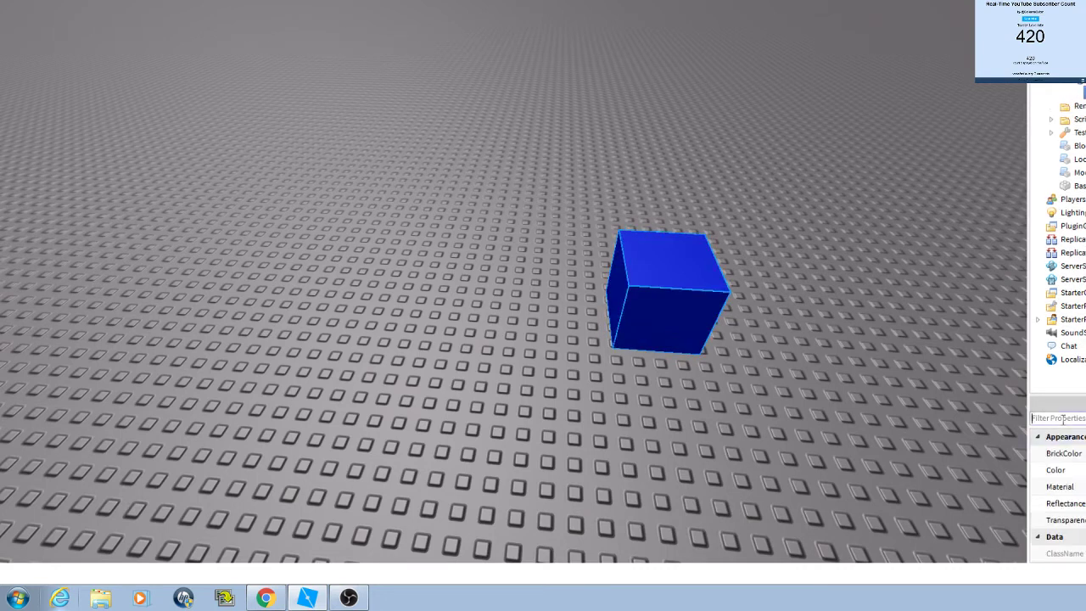
text(size)
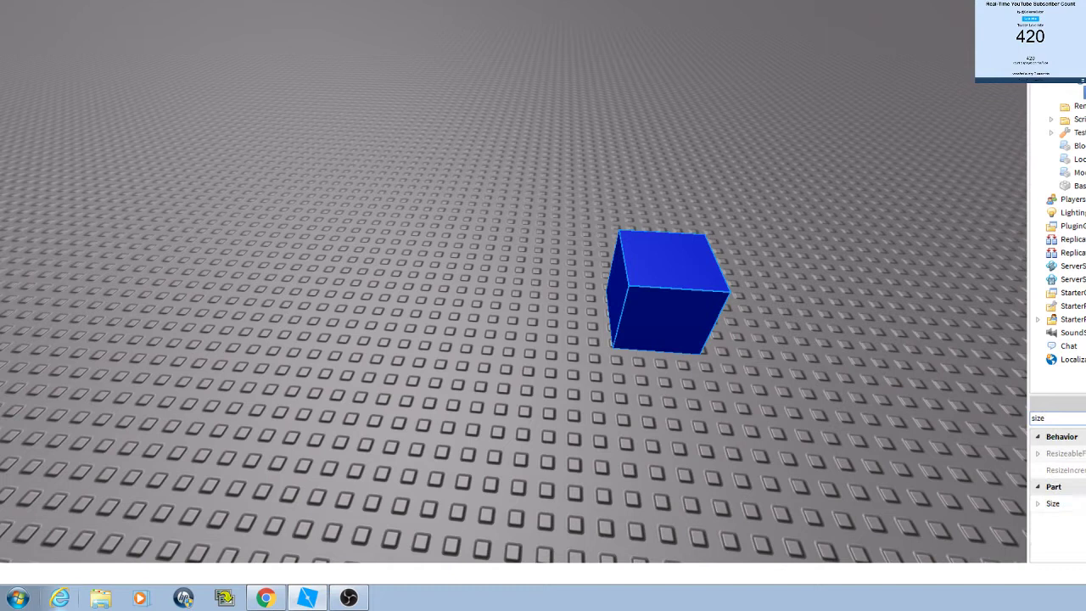
key(Escape)
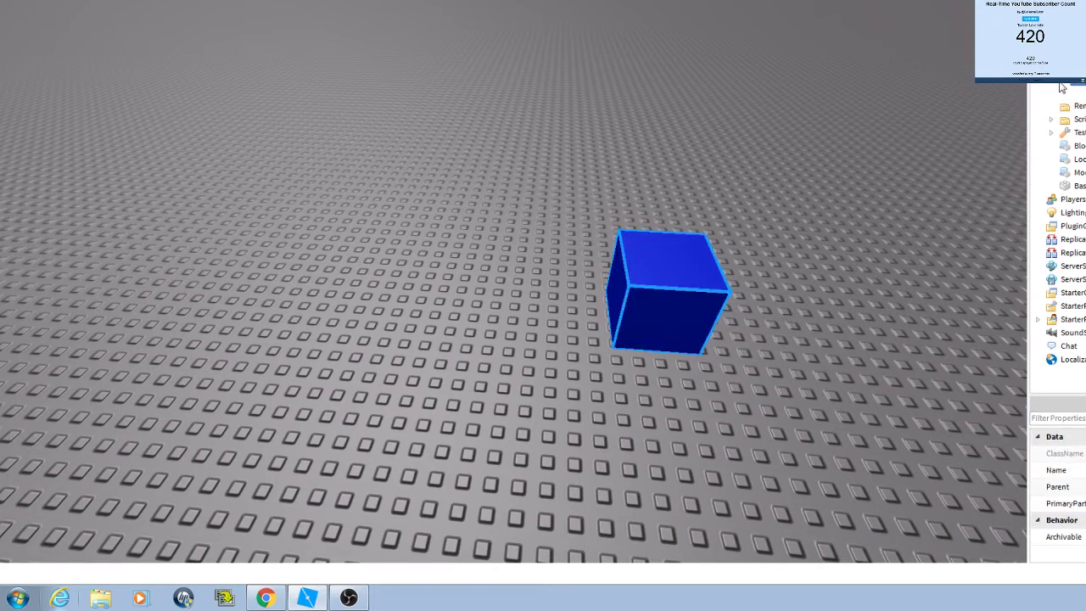
scroll(1061, 88, down, 1)
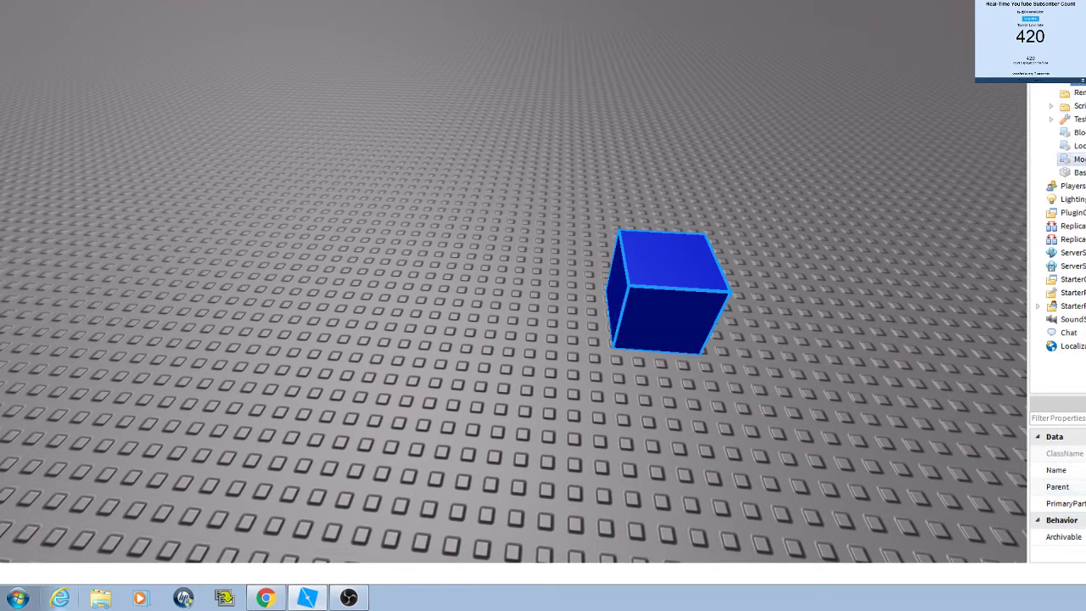
double_click(1071, 84)
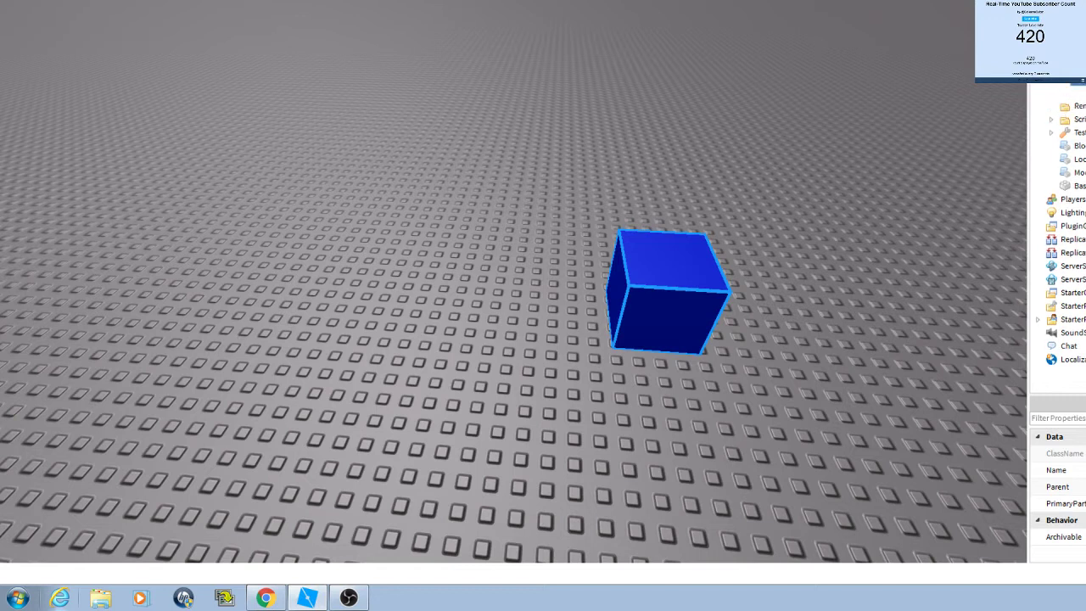
click(1074, 93)
click(1073, 92)
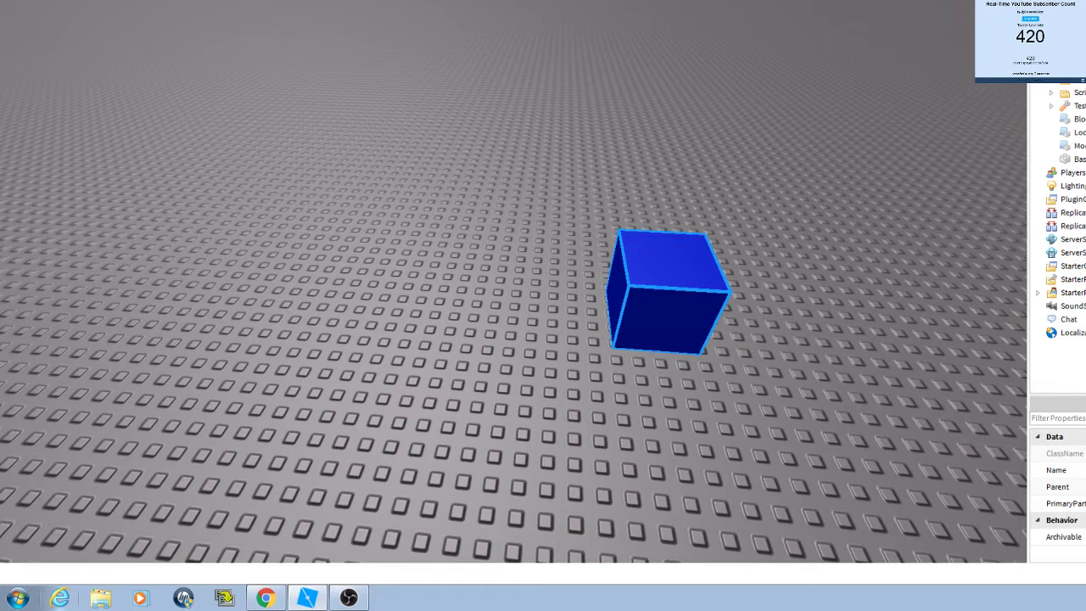
click(1071, 68)
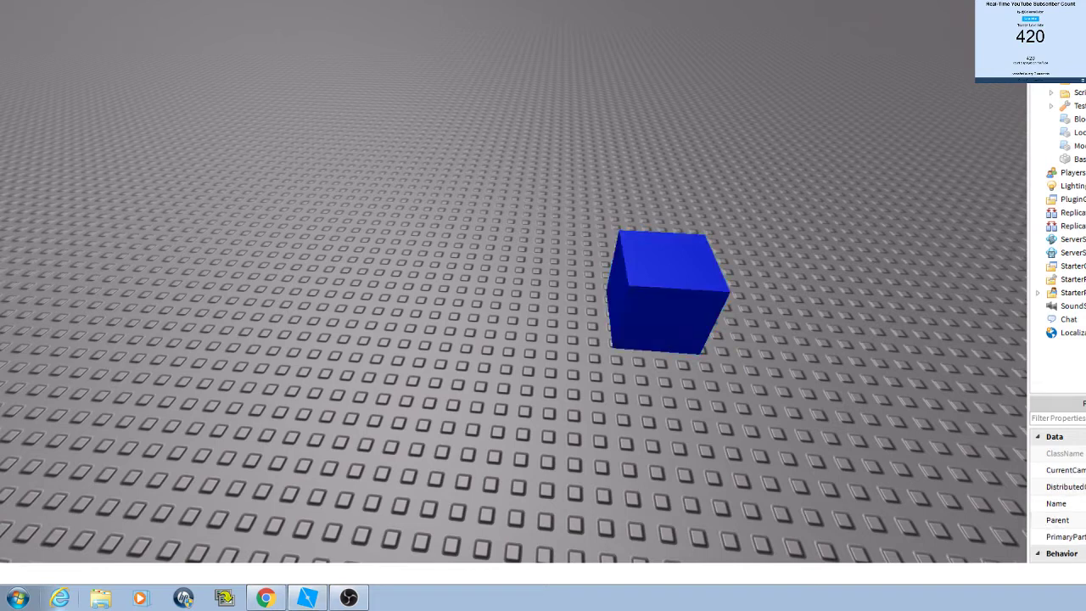
click(1074, 78)
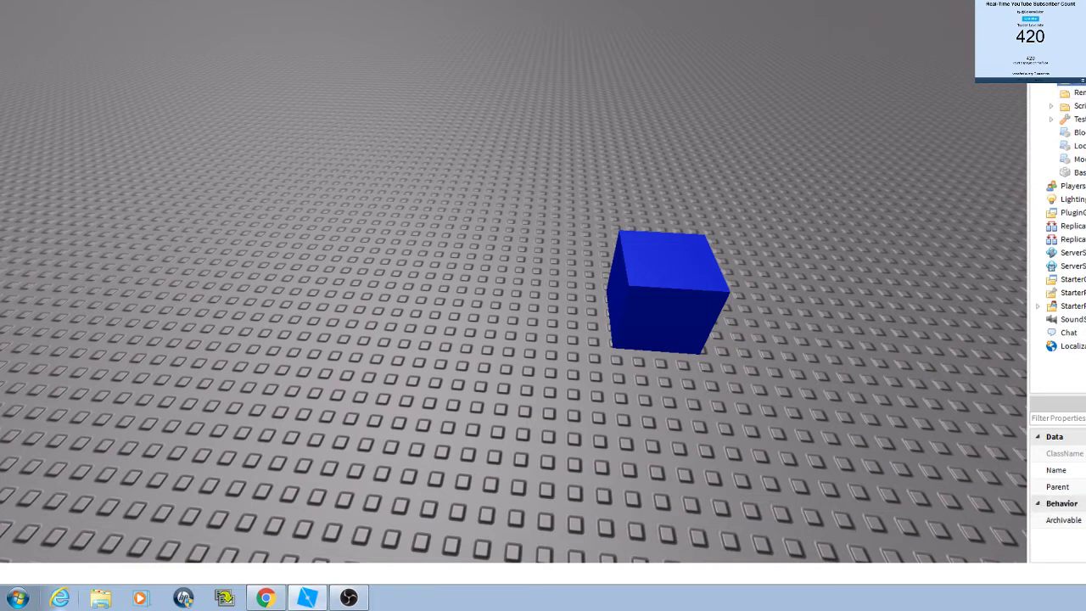
click(1081, 88)
click(1061, 417)
text(name)
click(1061, 470)
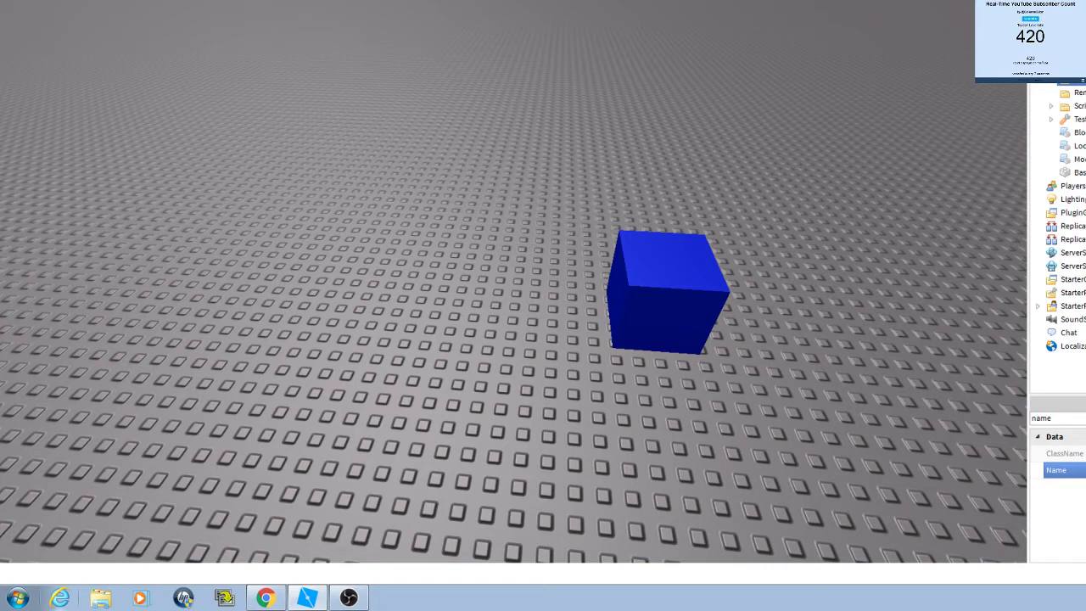
scroll(1070, 212, down, 1)
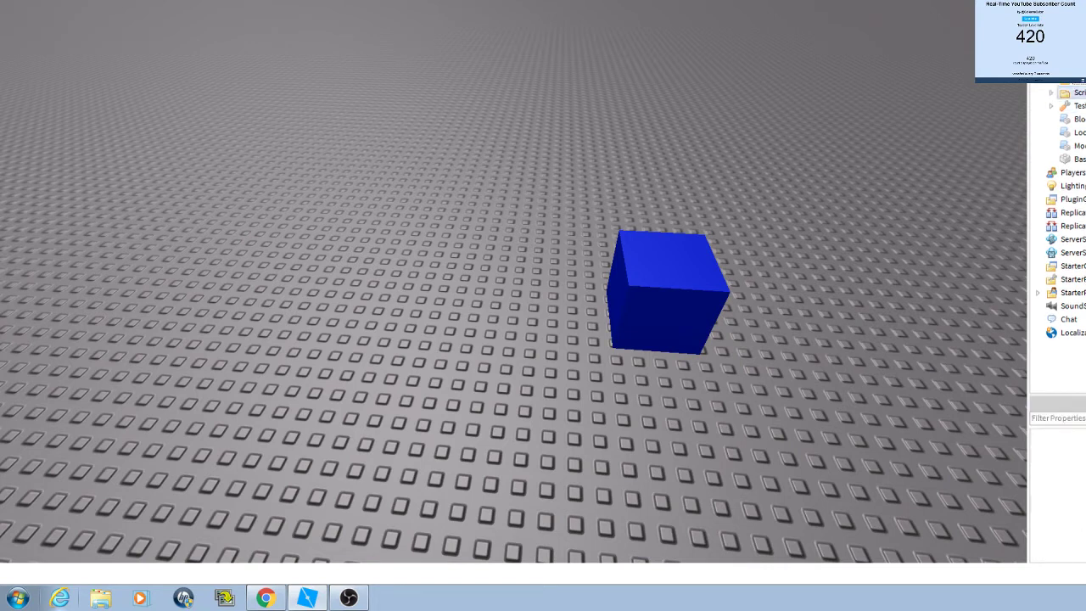
click(1074, 92)
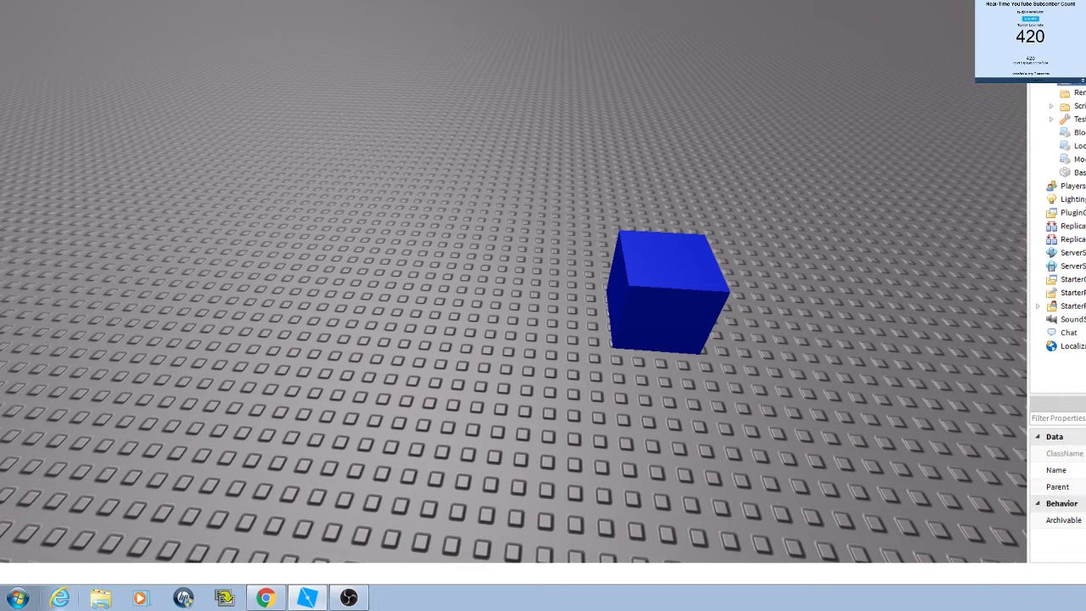
text(name)
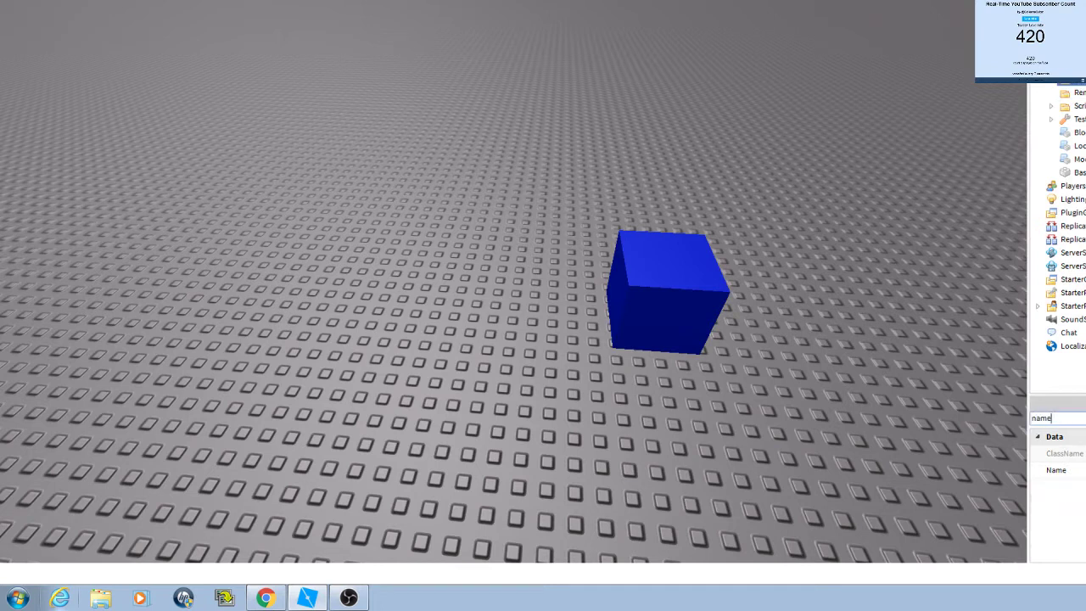
click(1057, 470)
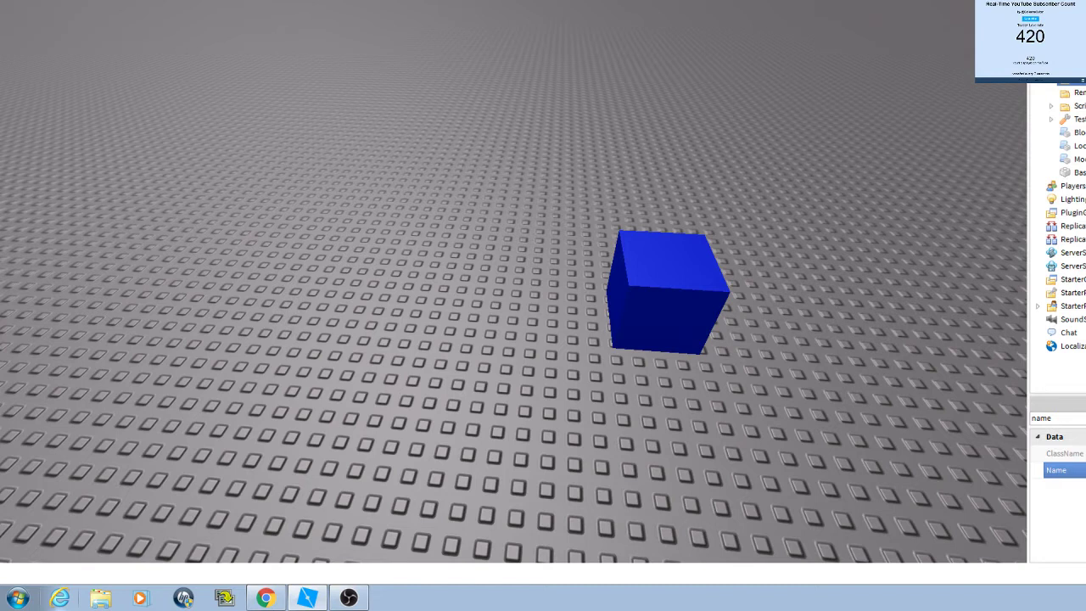
click(1075, 94)
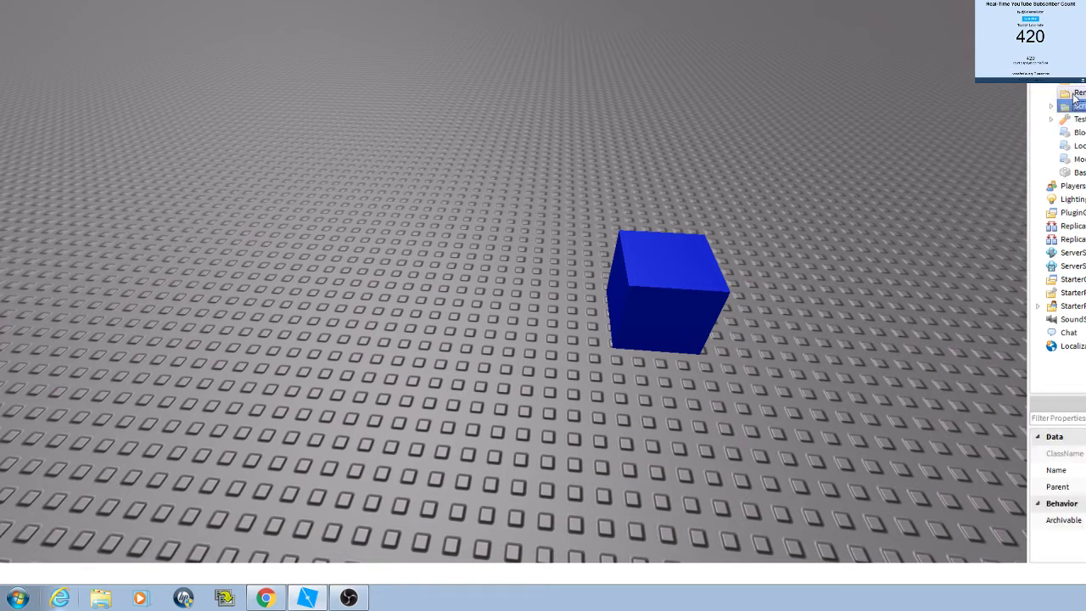
double_click(1074, 95)
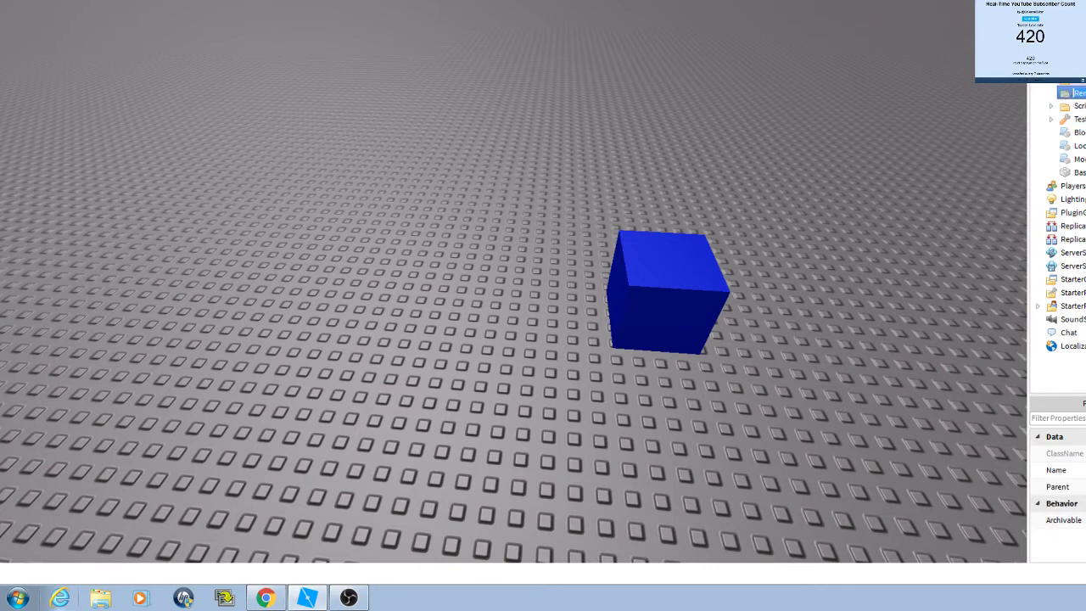
click(1079, 107)
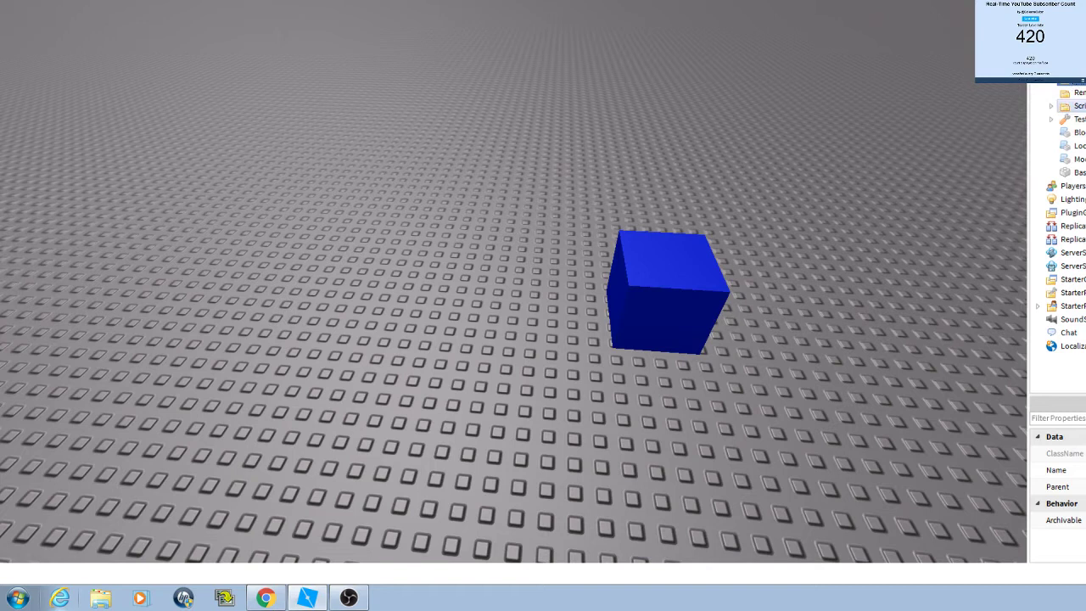
Step: Expand the Scripts folder and open a module script in the editor
click(1065, 106)
key(ctrl+shift+v)
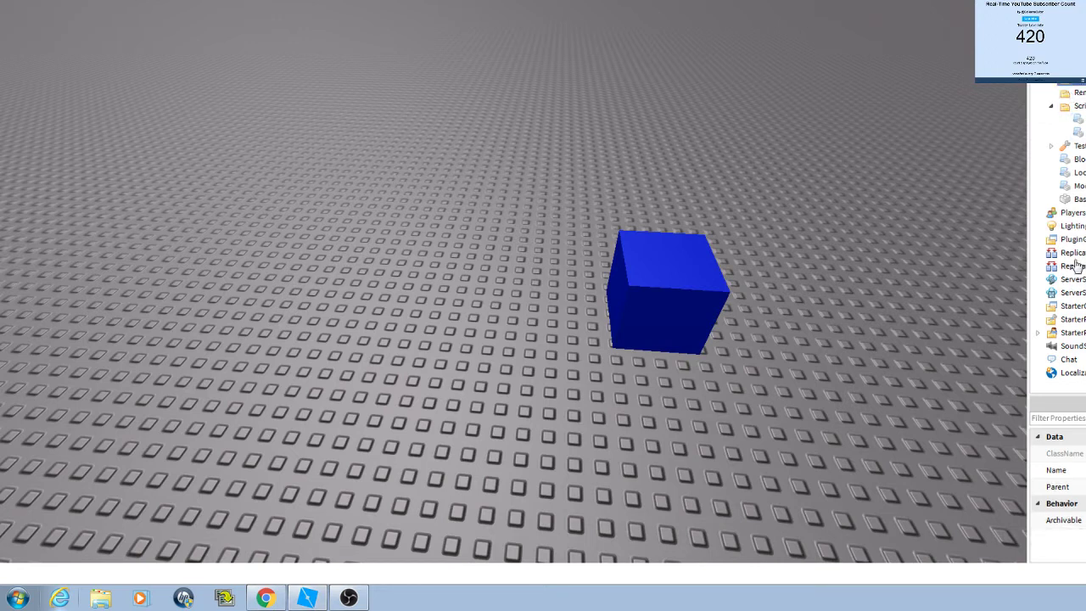
double_click(1078, 158)
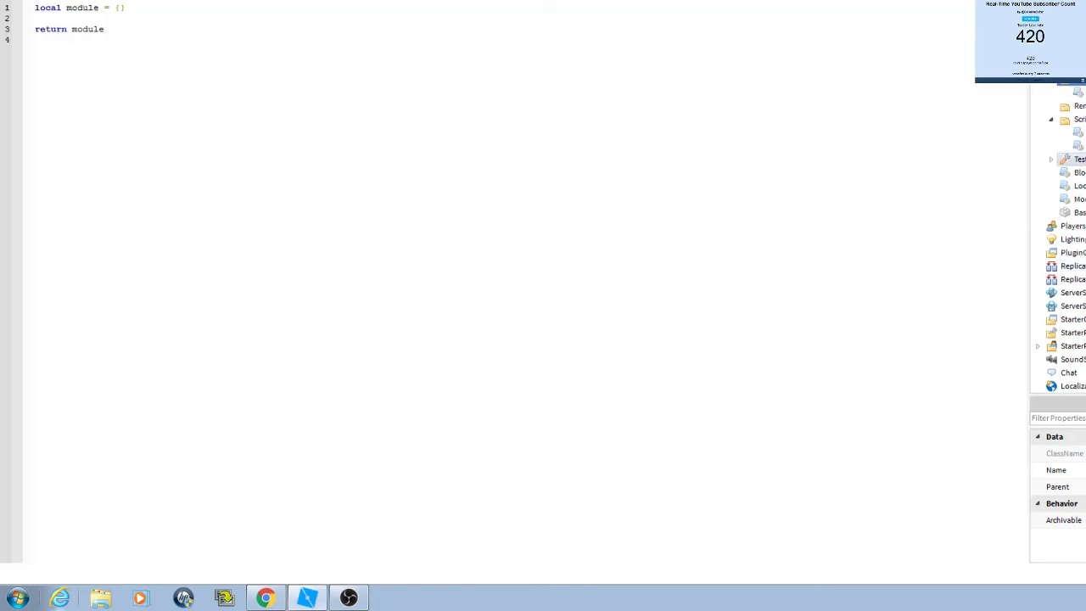
click(1061, 470)
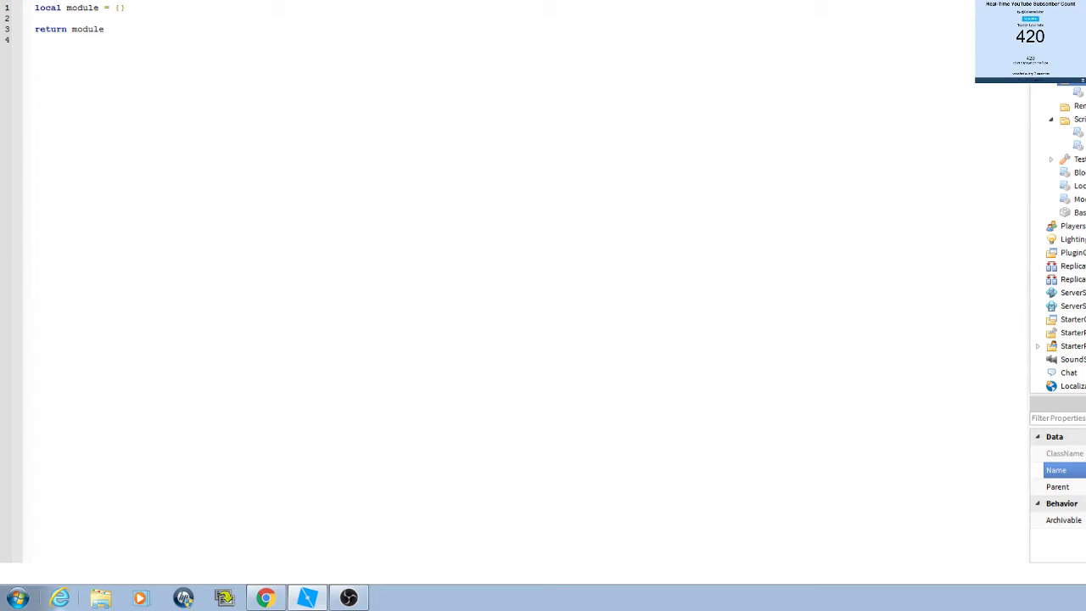
Step: Select the other module script and filter its properties down to Name
click(1077, 91)
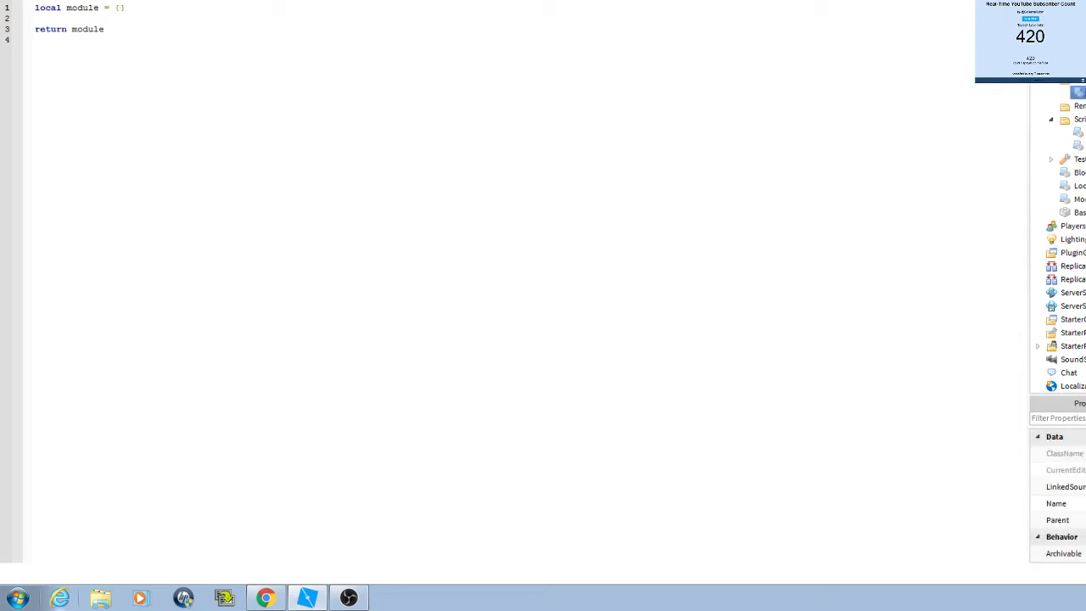
text(name)
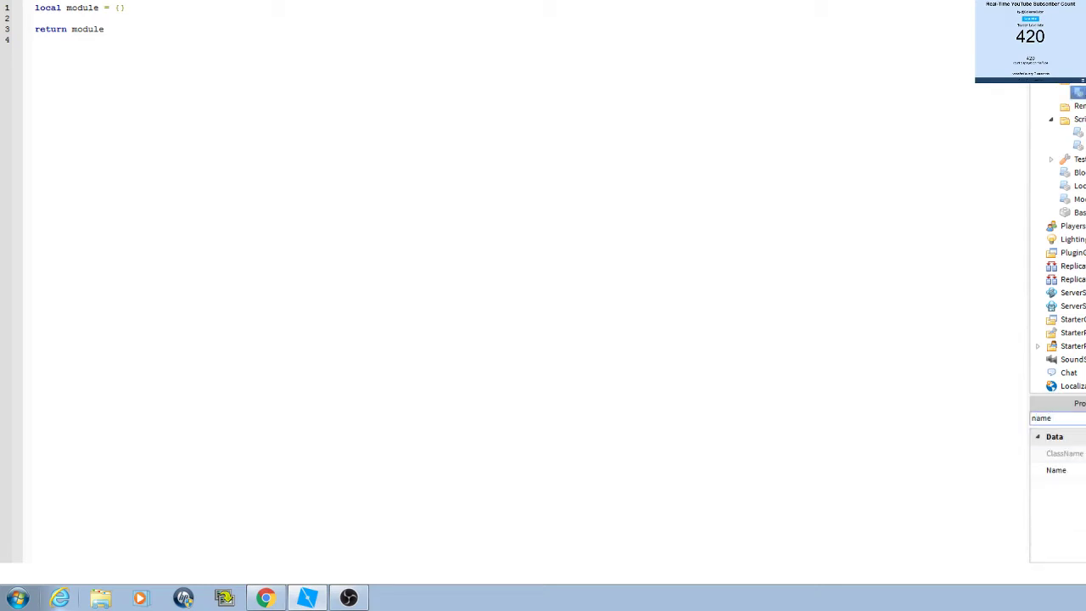
key(Return)
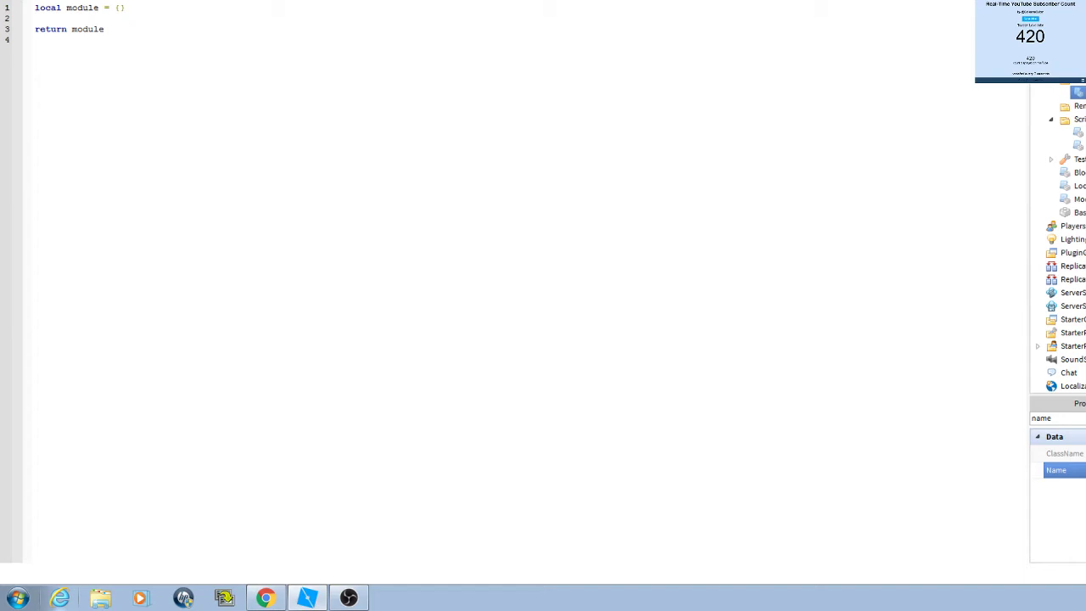
key(Return)
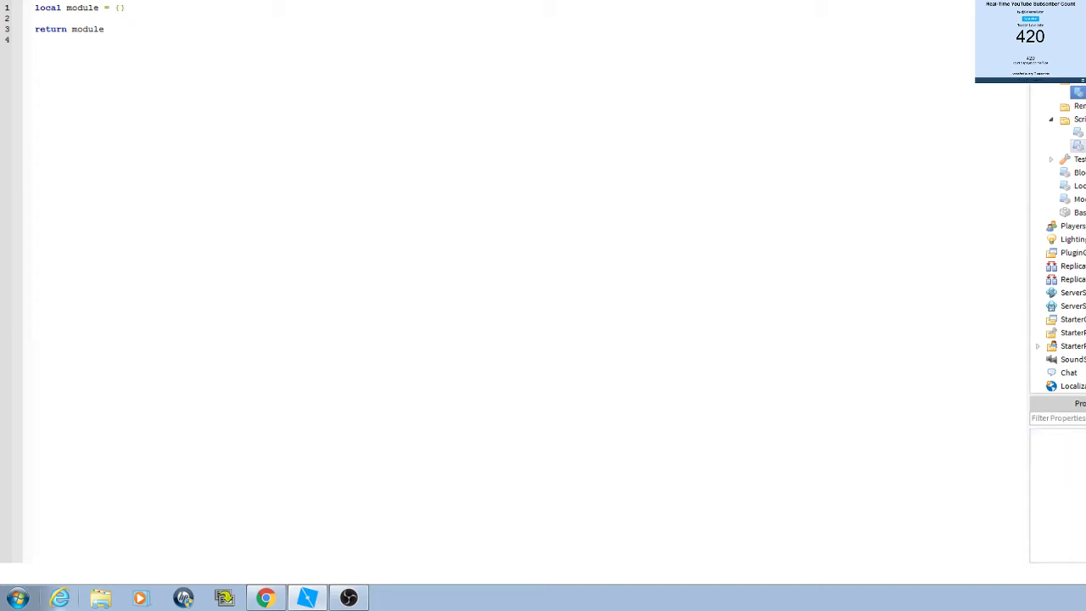
text(name)
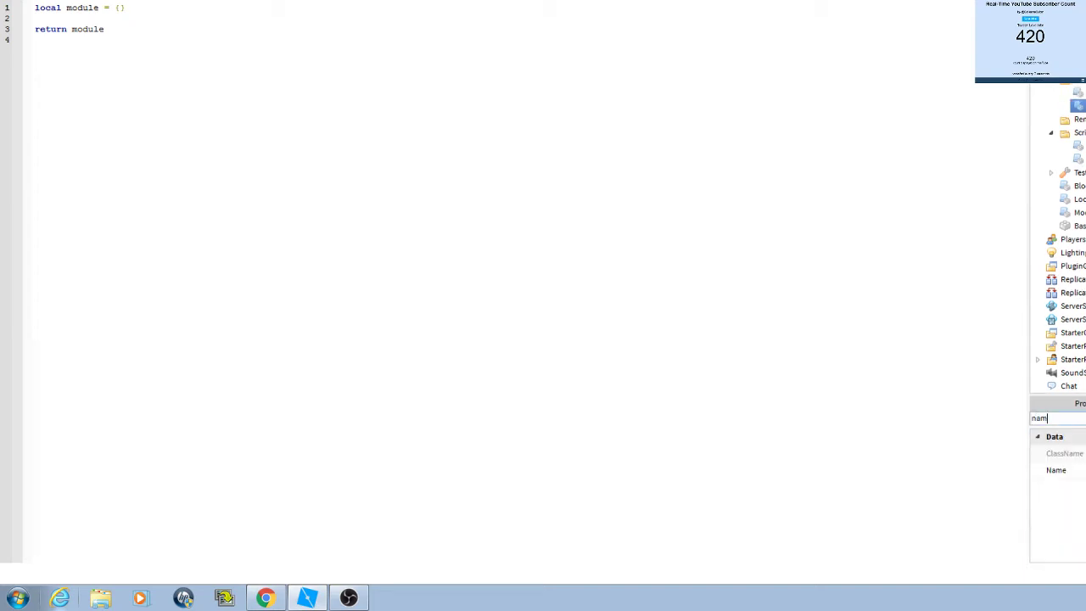
key(Tab)
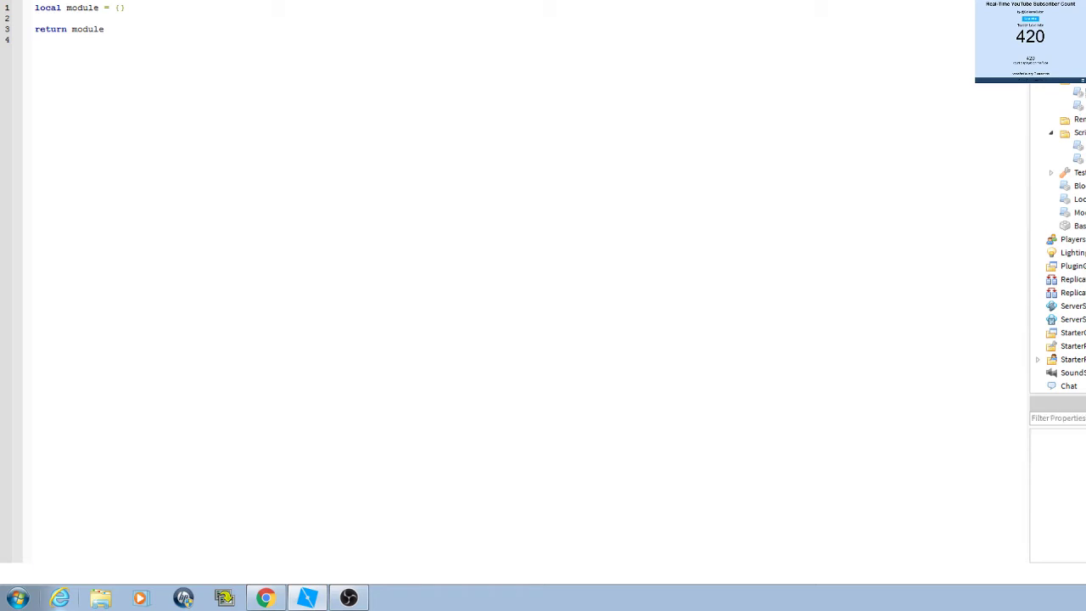
Step: Replace the new module's empty template with the gameGlobals code defining GRAPHSCALE = 4
double_click(1079, 145)
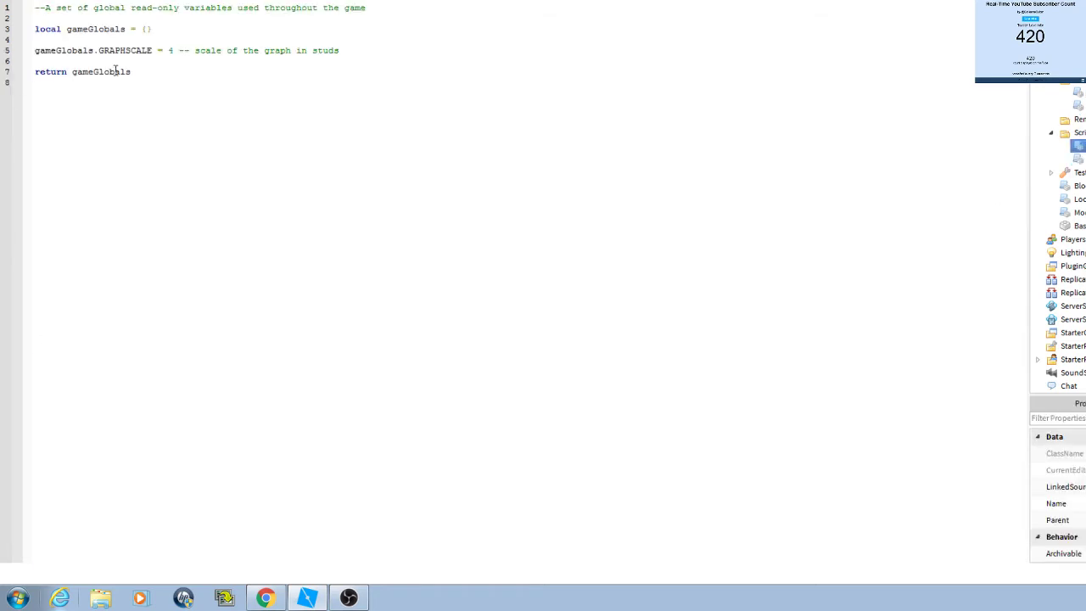
key(ctrl+a)
key(ctrl+c)
click(314, 51)
click(168, 3)
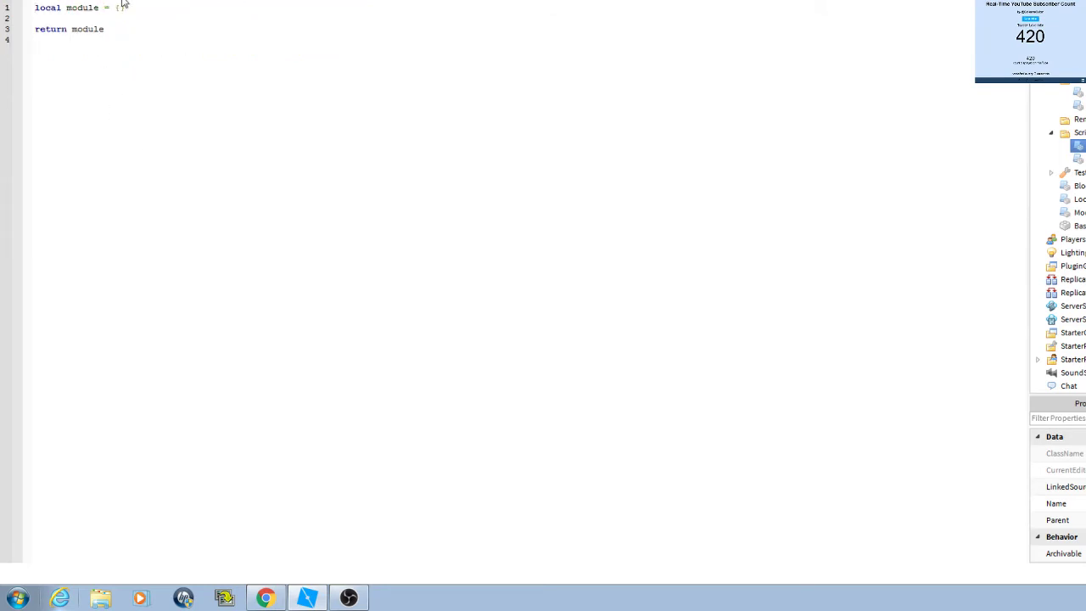
key(ctrl+a)
key(ctrl+v)
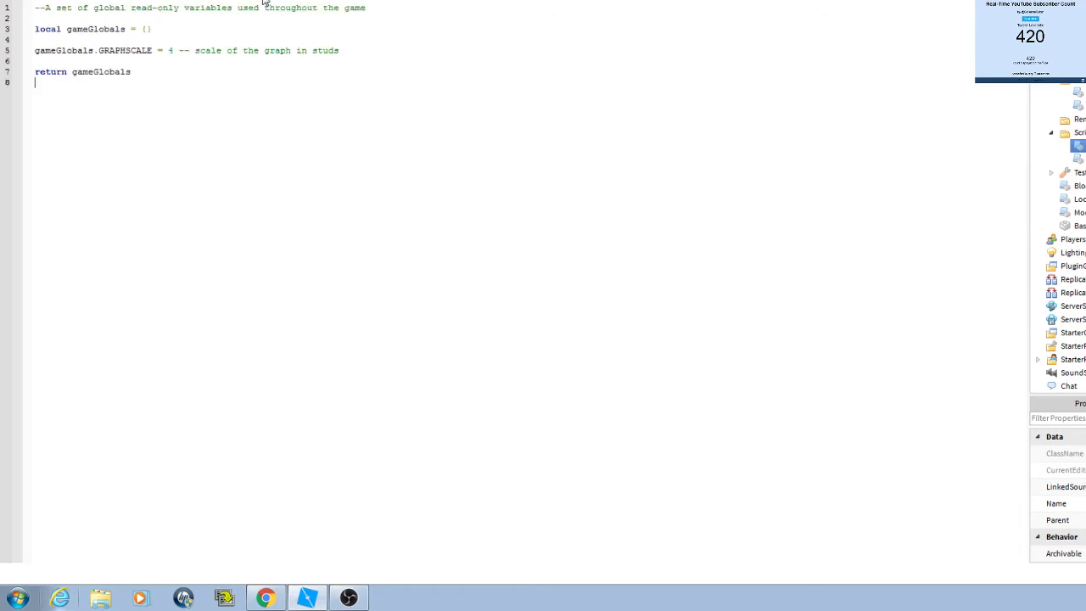
key(ctrl+z)
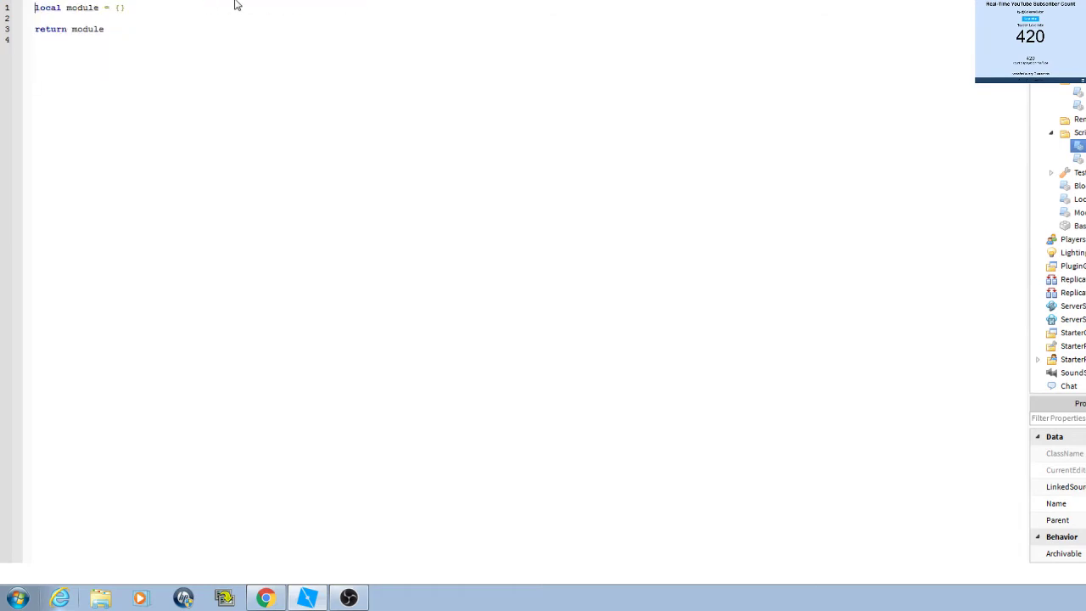
key(ctrl+y)
key(ctrl+a)
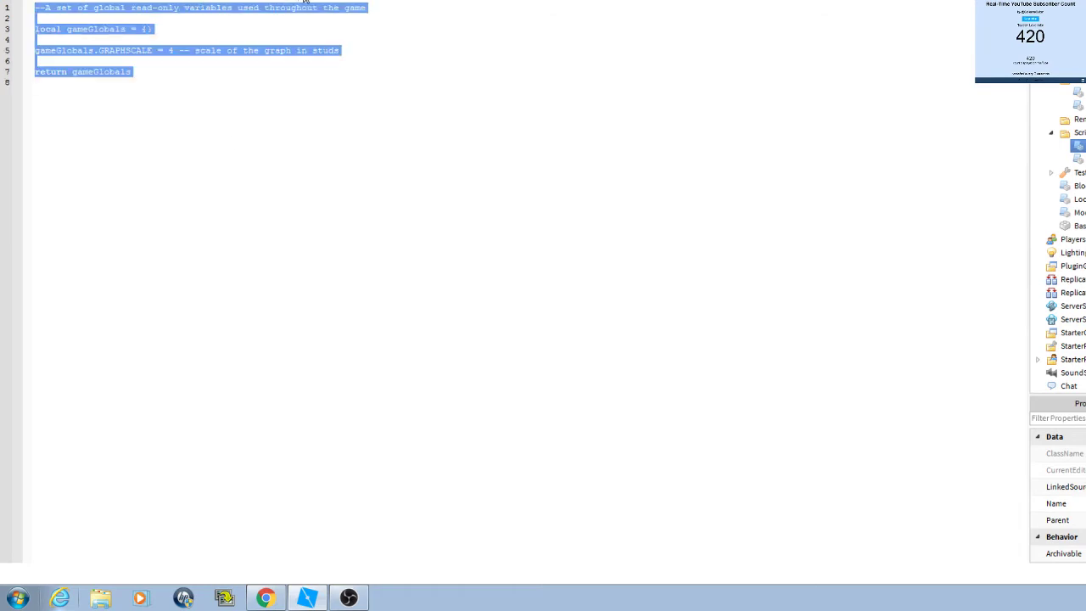
key(ctrl+z)
key(ctrl+a)
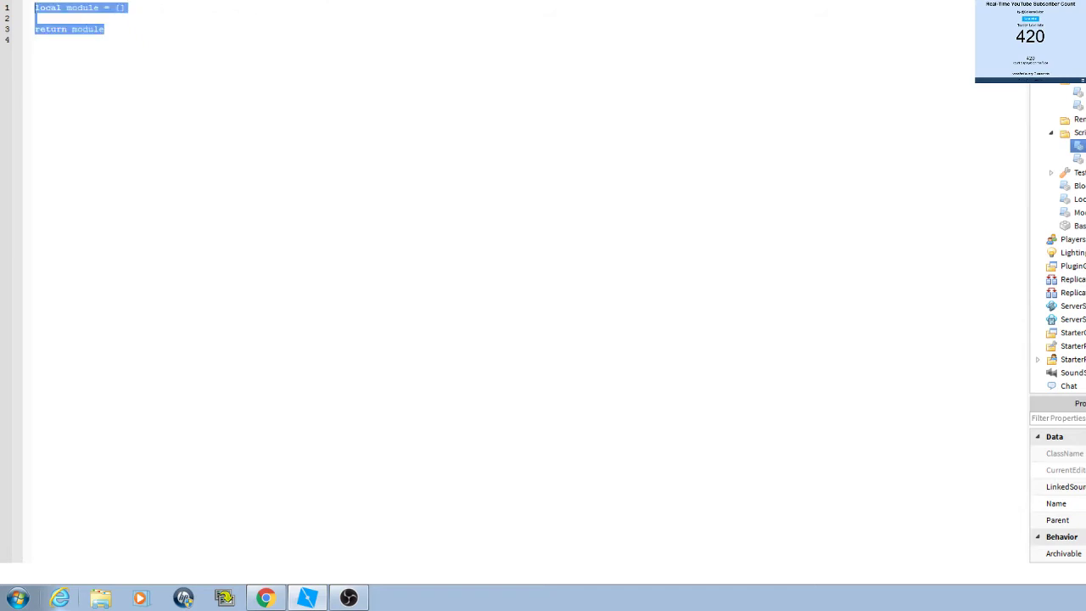
key(ctrl+v)
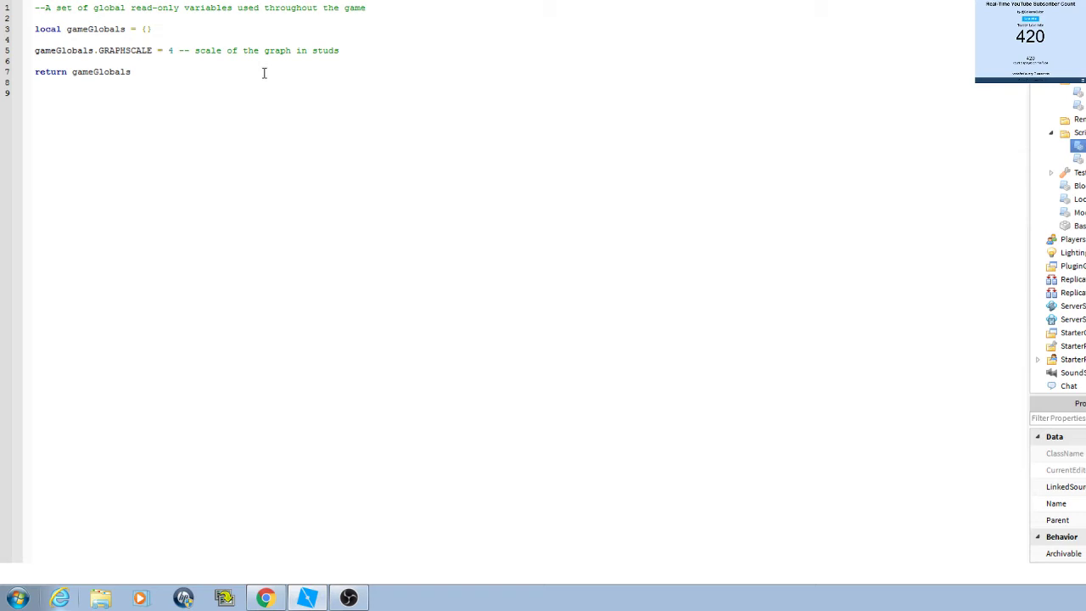
Step: Review the GRAPHSCALE setting on line 5 and the script's lower lines
click(168, 35)
drag(35, 50, 157, 50)
click(367, 75)
drag(111, 90, 170, 36)
click(176, 38)
click(214, 4)
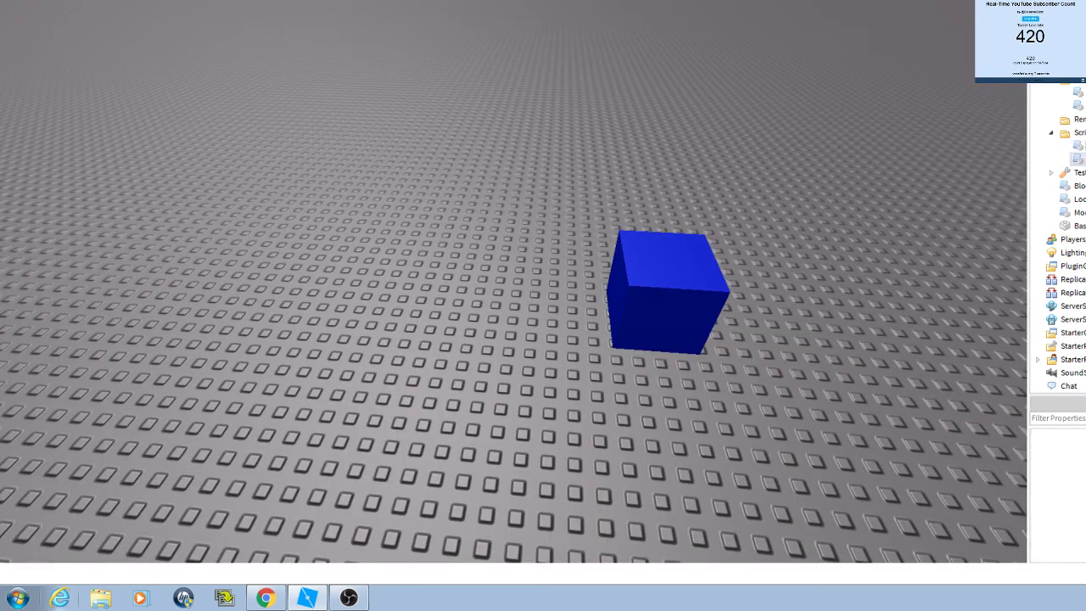
Step: Look over the full graphUtil script and reopen GameGlobals alongside it
click(85, 3)
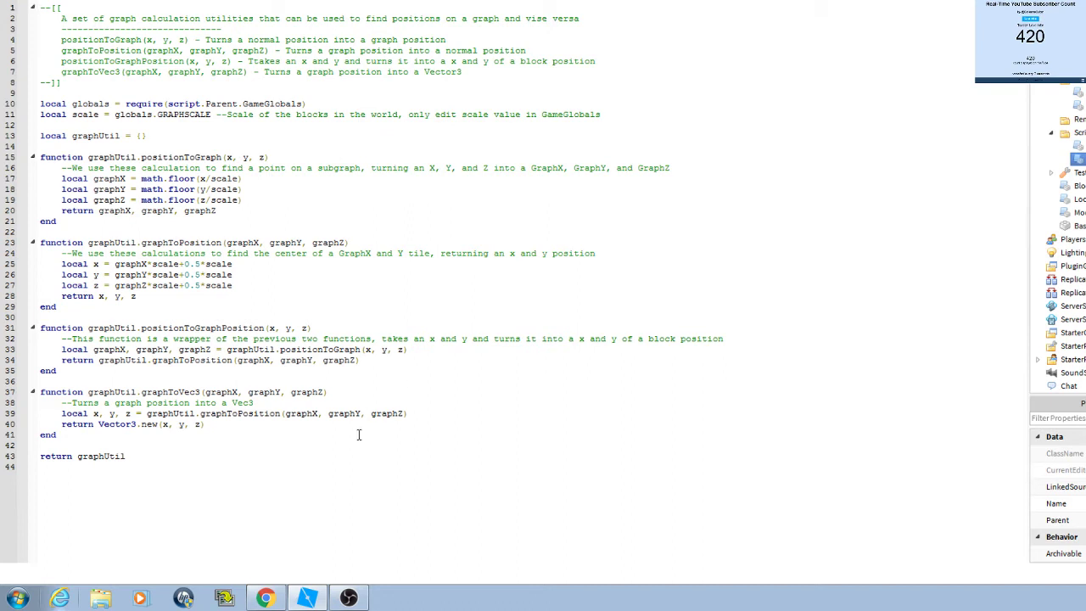
drag(314, 523, 116, 24)
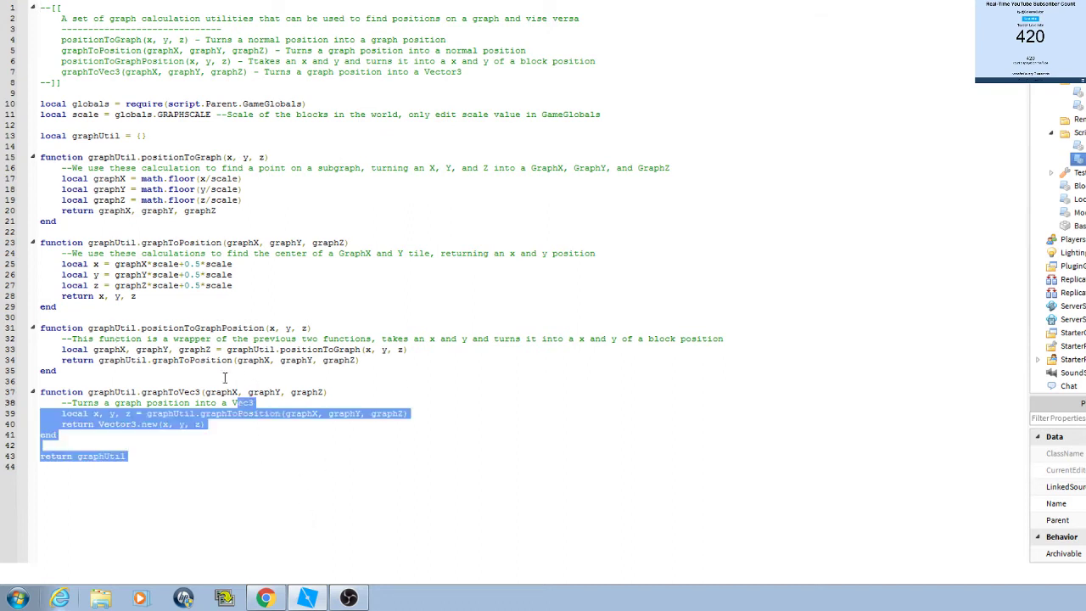
click(463, 543)
drag(488, 536, 40, 7)
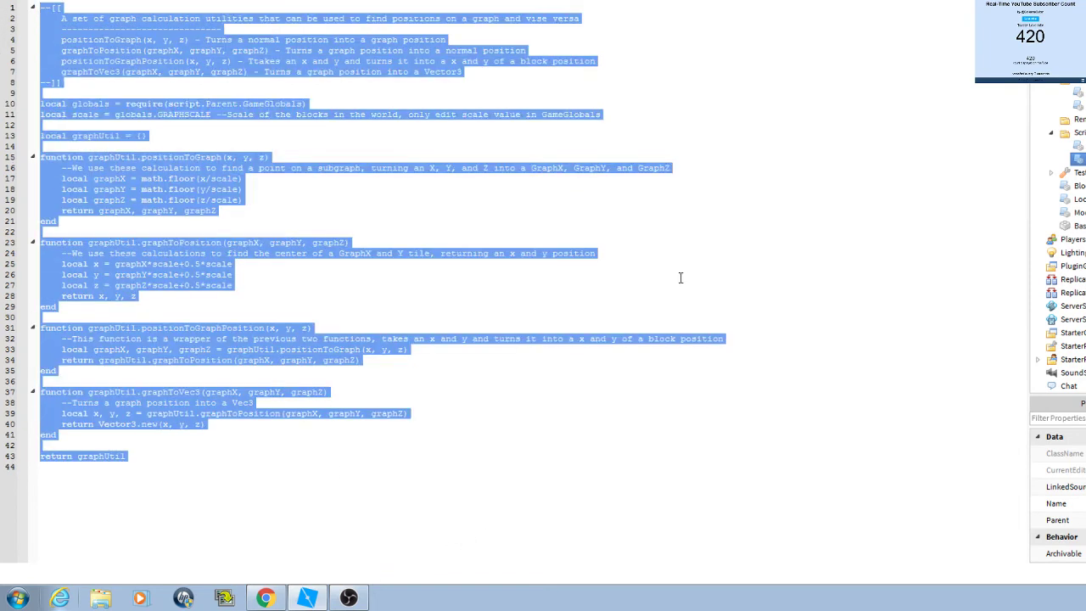
click(766, 501)
click(1081, 86)
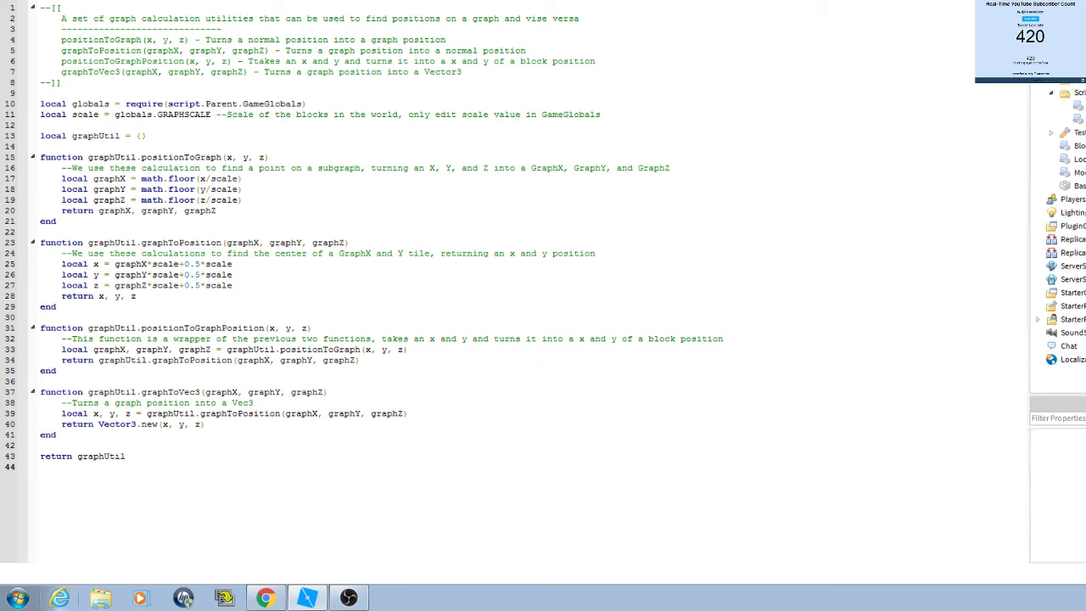
double_click(1078, 105)
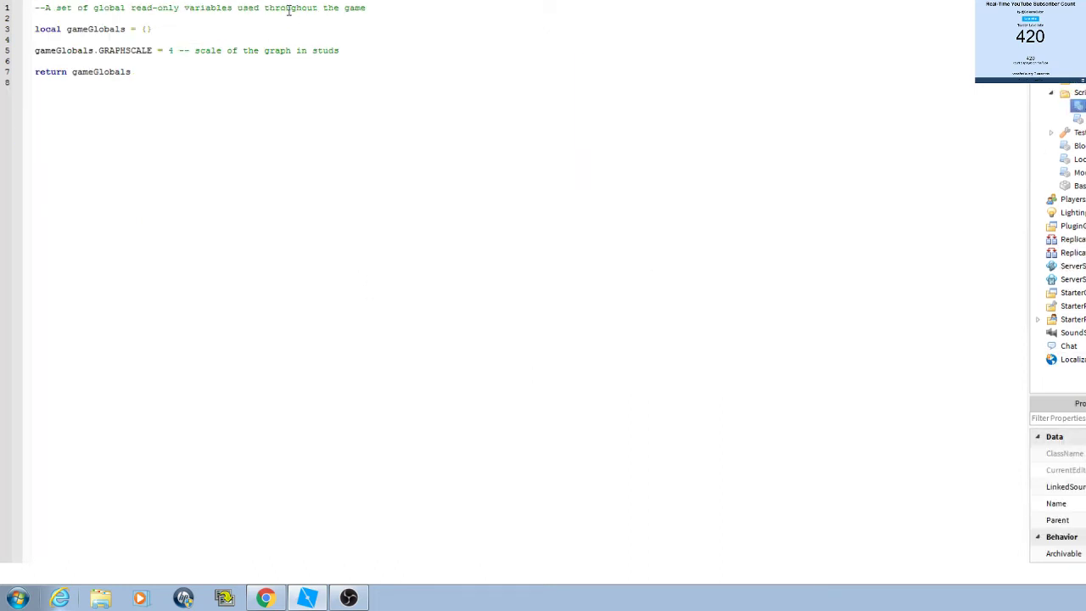
click(255, 4)
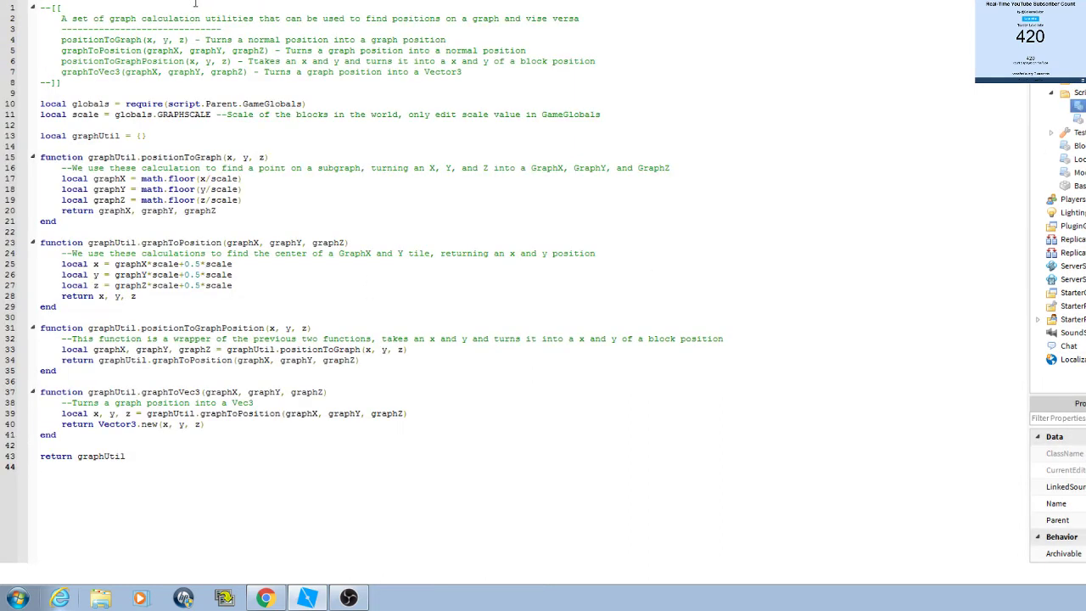
Step: Move the BlueBlock and its folders from Workspace into ReplicatedStorage
click(212, 2)
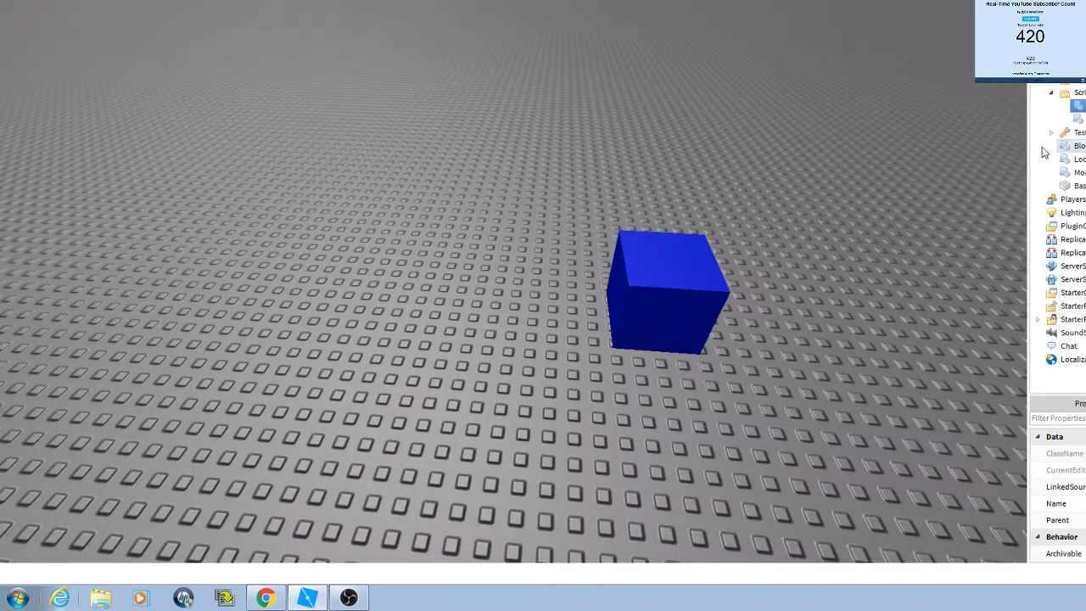
click(1046, 95)
click(1048, 93)
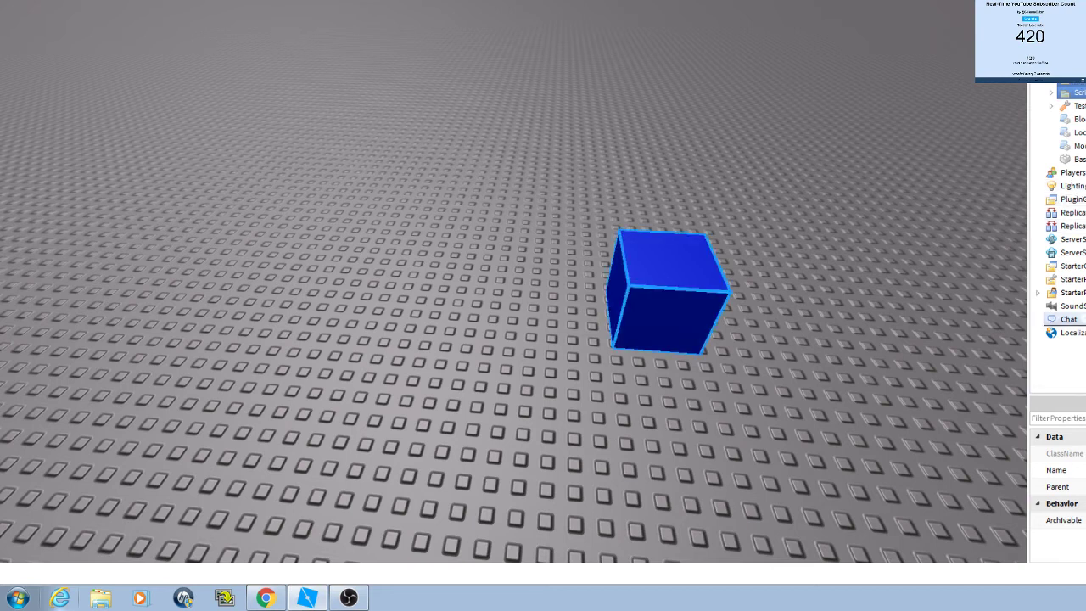
drag(1070, 319, 1071, 212)
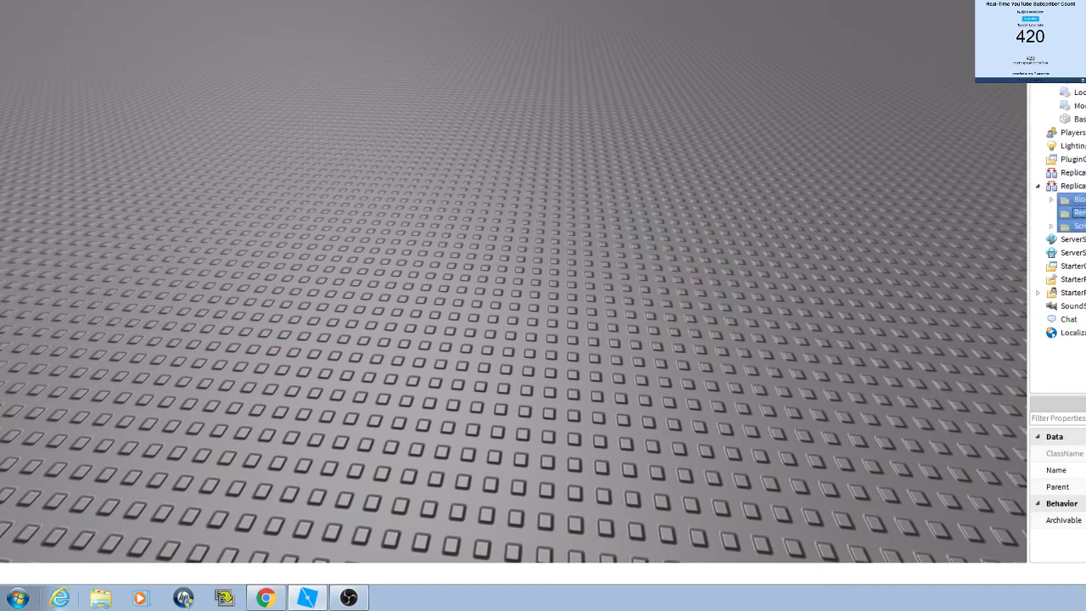
Step: Put the Testblock tool into StarterPack and open its LocalScript to review the code
click(1071, 105)
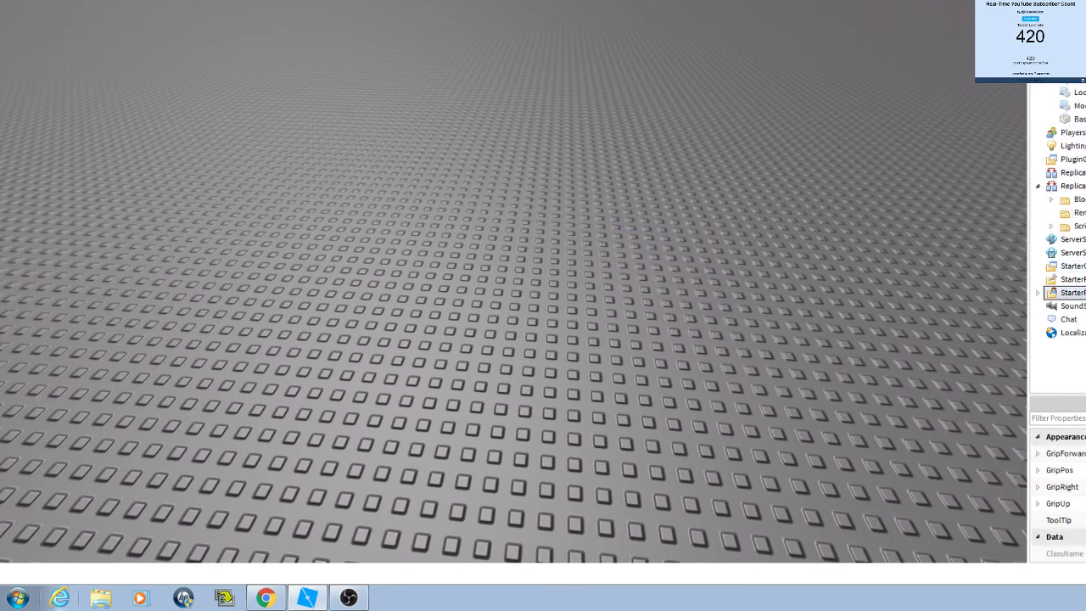
drag(1071, 265, 1073, 279)
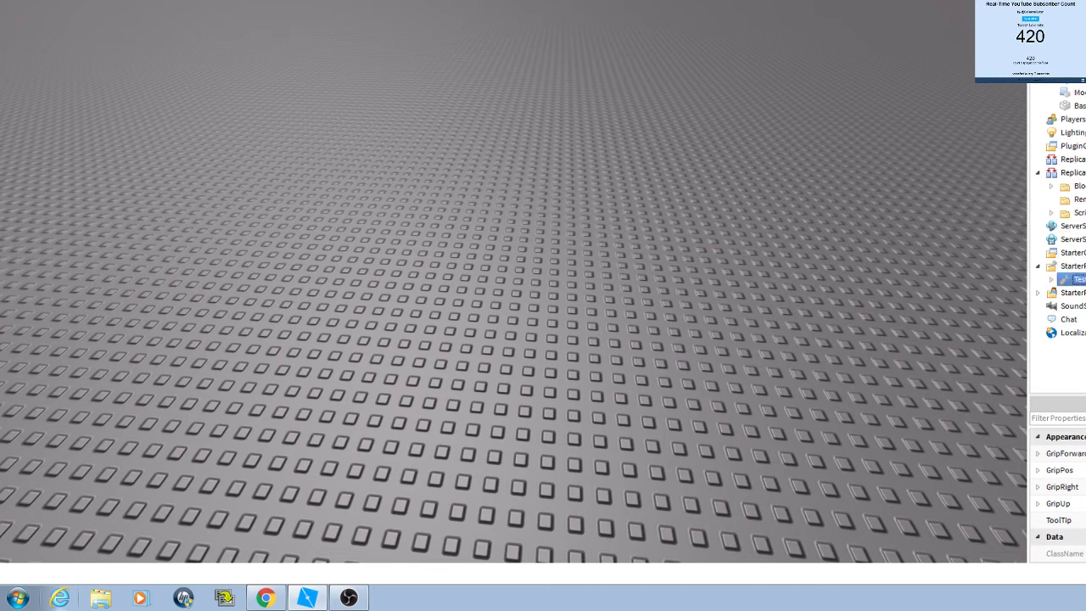
click(1051, 279)
double_click(1076, 292)
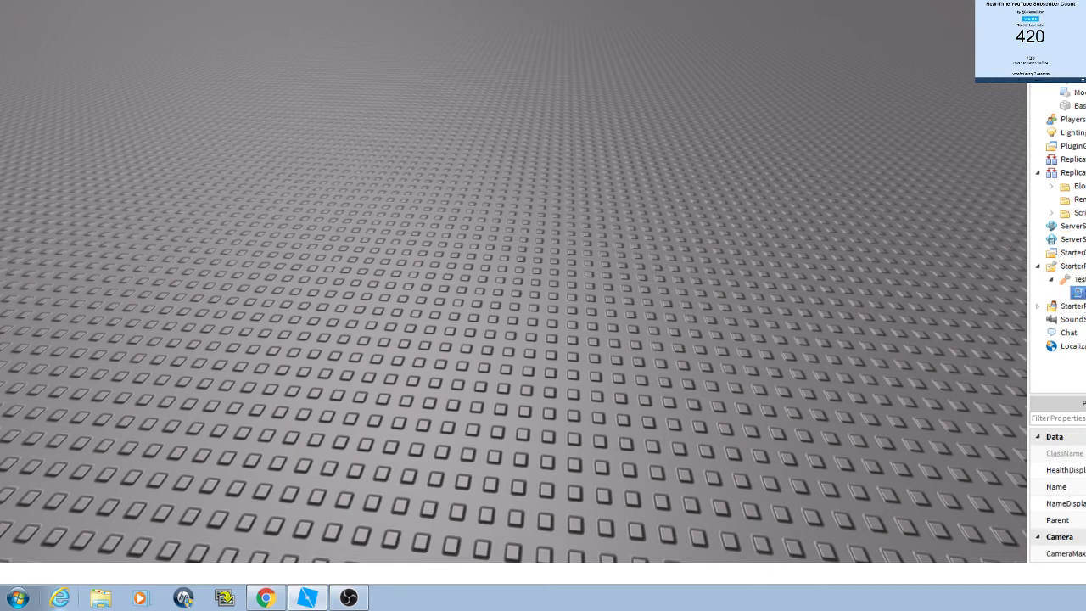
key(ctrl+a)
click(424, 227)
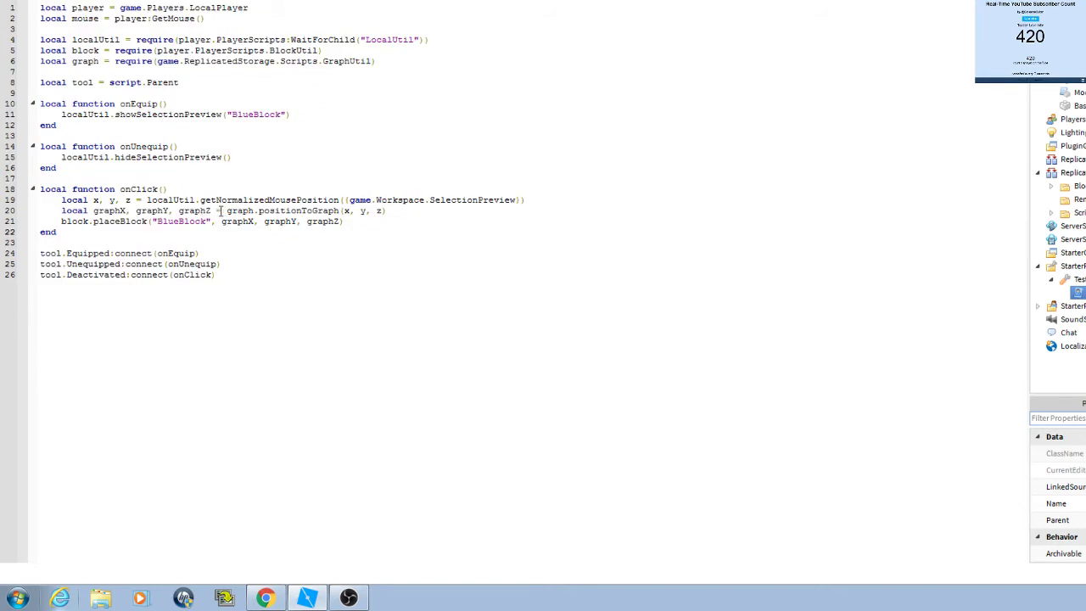
Step: Insert a new part and resize it into a long, flat base plate
click(109, 1)
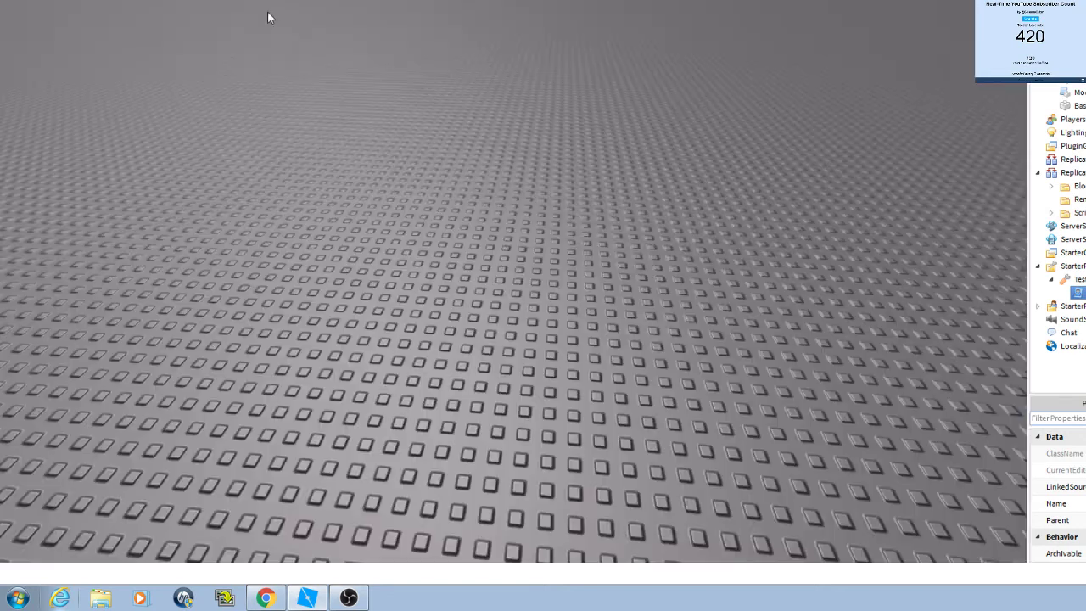
scroll(369, 69, down, 3)
click(420, 82)
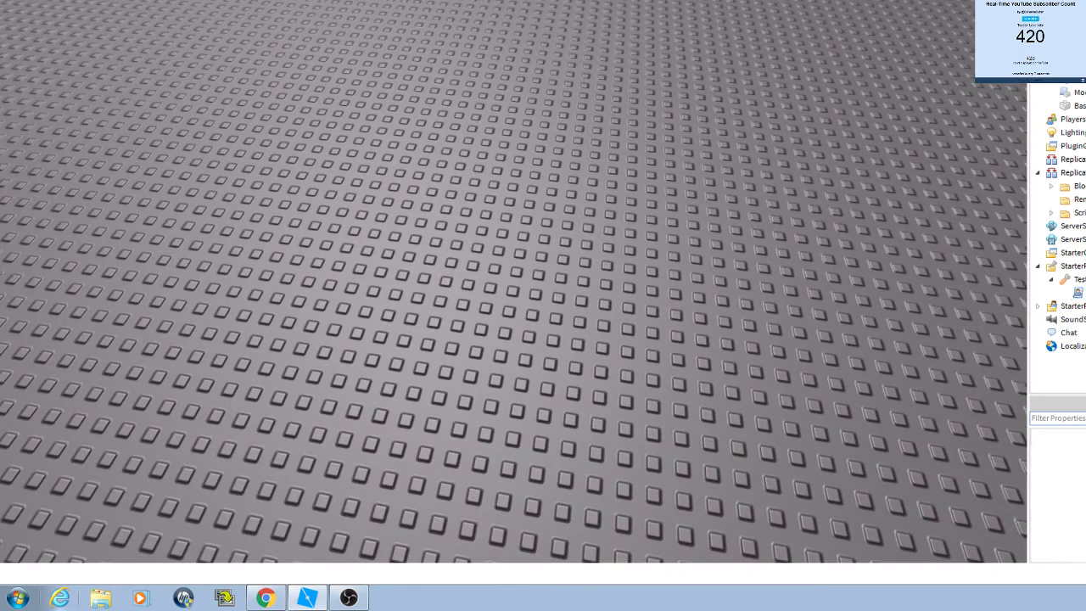
key(ctrl+v)
scroll(686, 363, up, 10)
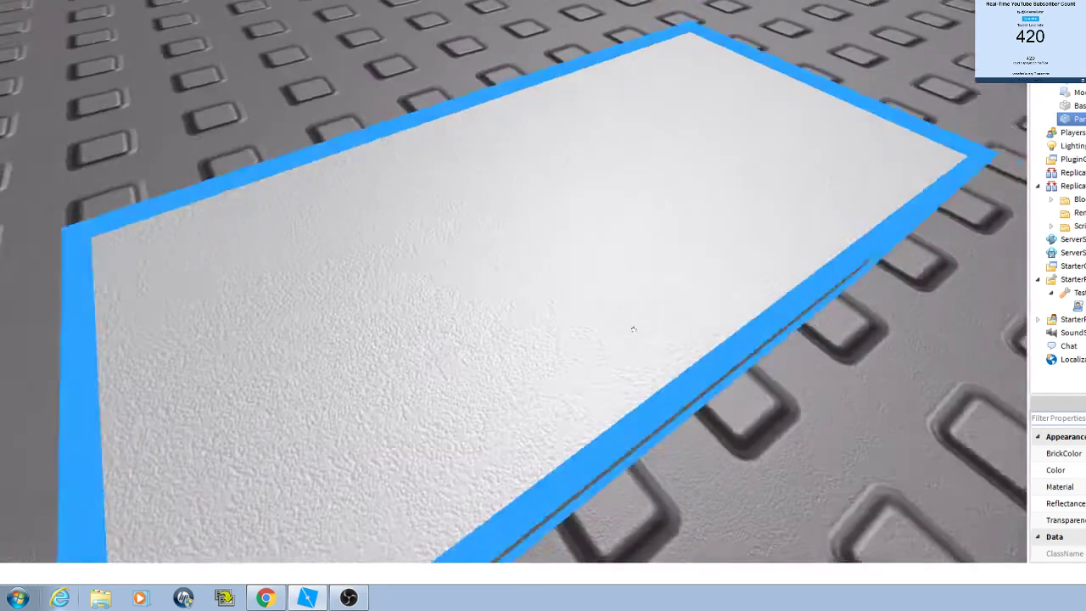
scroll(639, 328, down, 1)
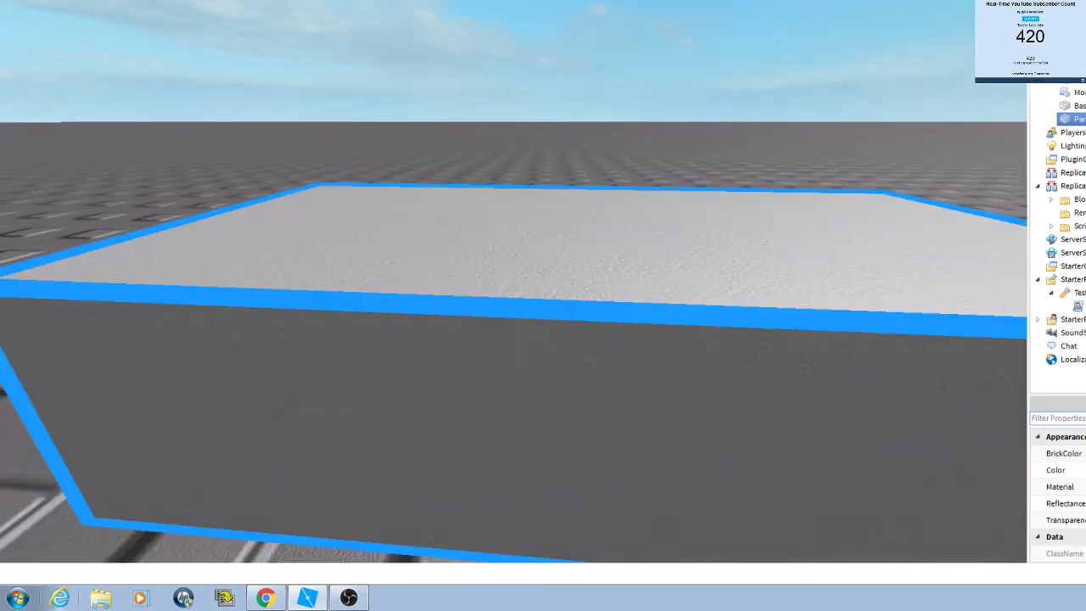
scroll(412, 167, down, 10)
mouse_move(512, 209)
mouse_down()
mouse_move(522, 280)
mouse_move(524, 102)
mouse_move(542, 340)
mouse_move(445, 455)
mouse_up()
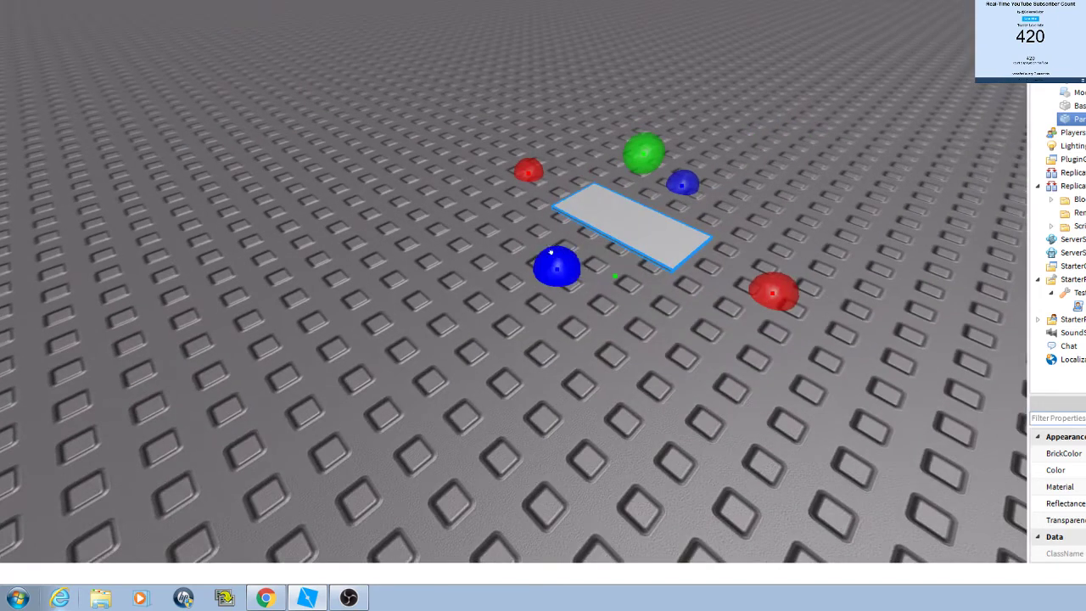
drag(625, 262, 296, 444)
scroll(744, 296, up, 5)
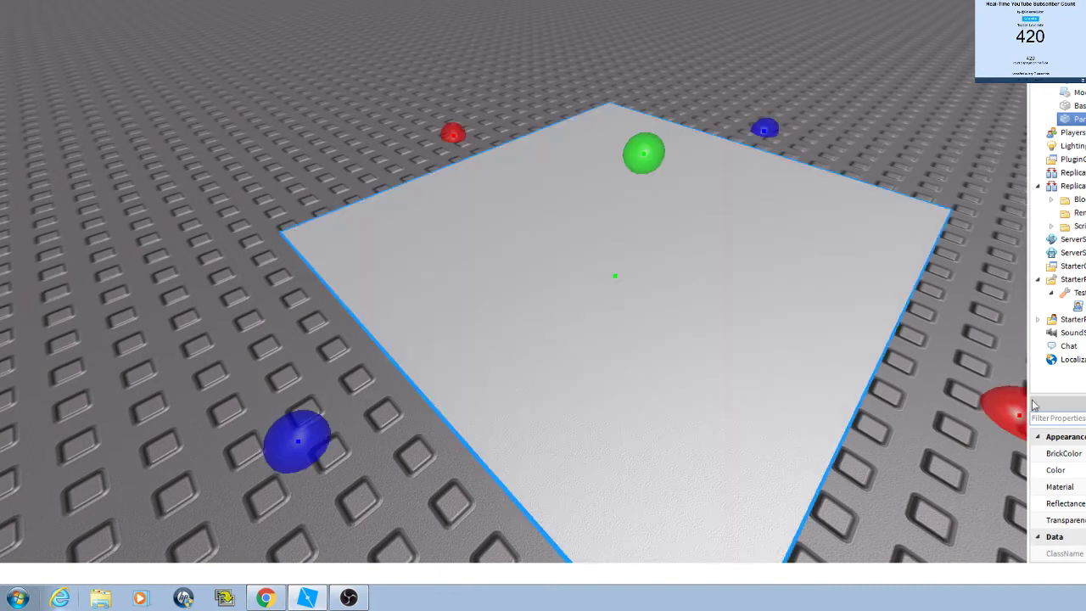
Step: Duplicate the plate and raise the copy into a tall block on top
key(ctrl+d)
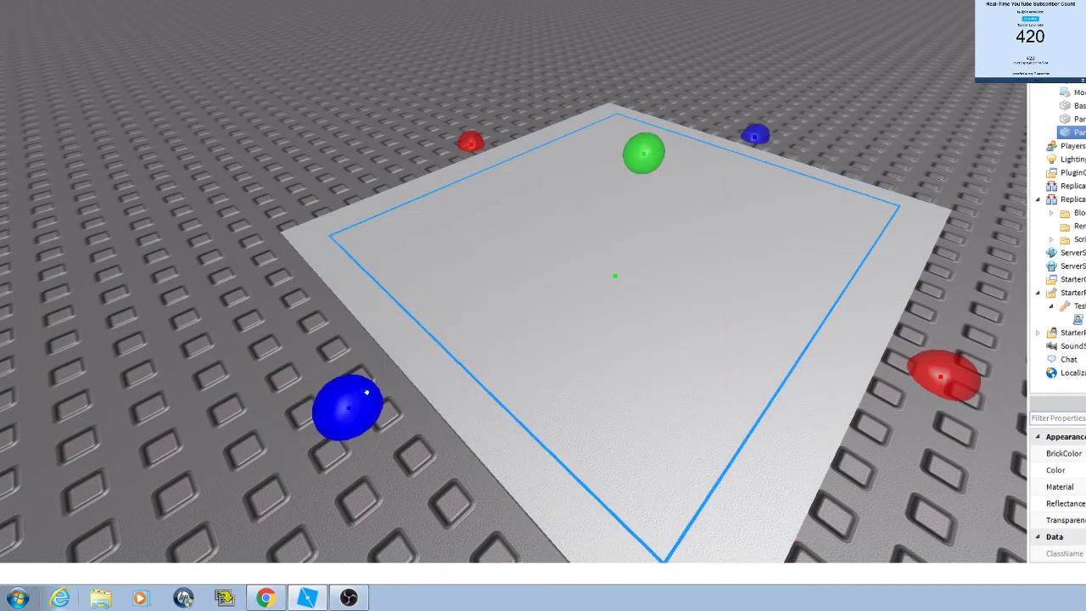
drag(230, 386, 753, 265)
scroll(754, 265, up, 3)
scroll(753, 266, up, 3)
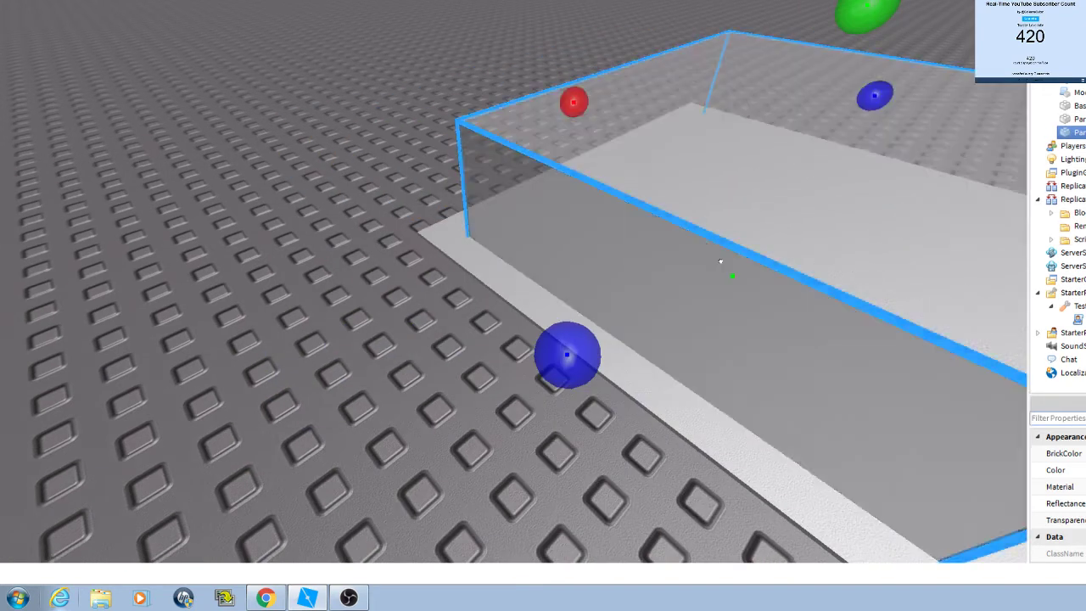
scroll(722, 255, down, 8)
scroll(526, 413, up, 5)
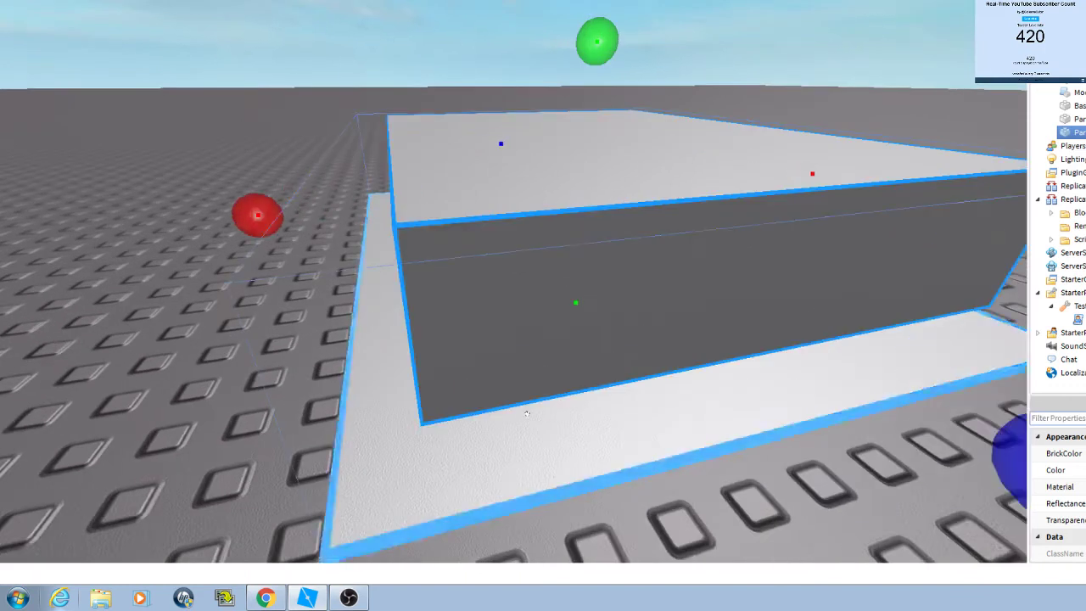
Step: Anchor both parts and run a quick playtest to check them
ctrl+click(526, 414)
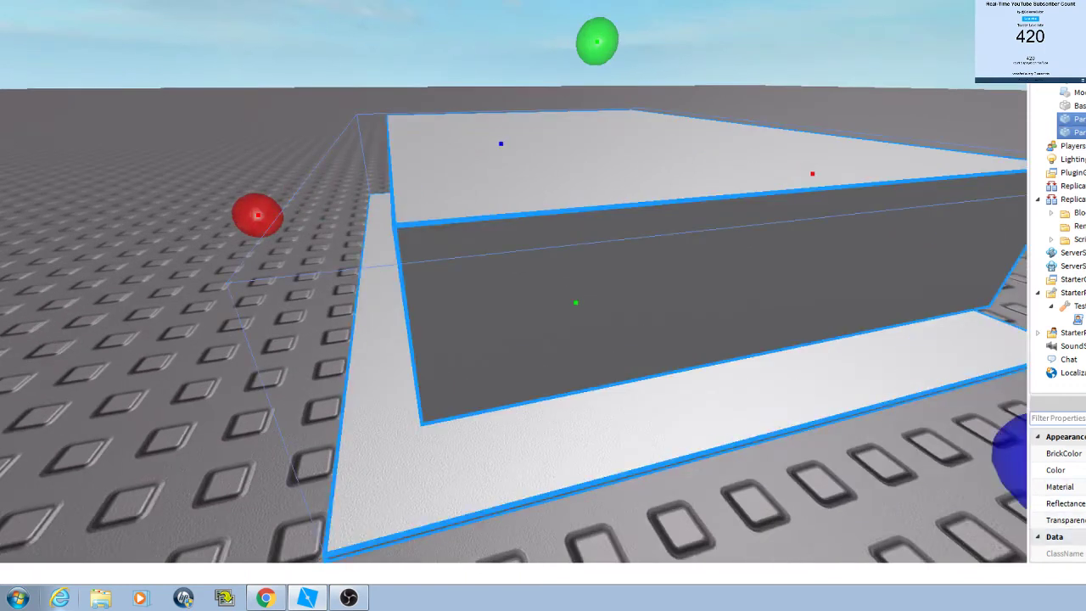
click(1058, 417)
text(anc)
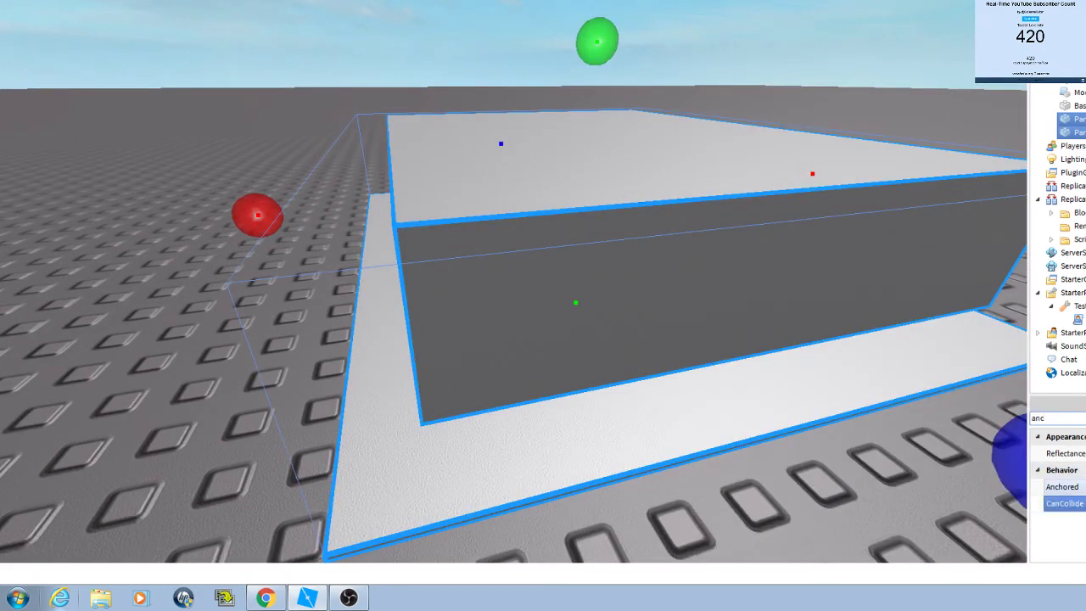
click(1065, 504)
key(F5)
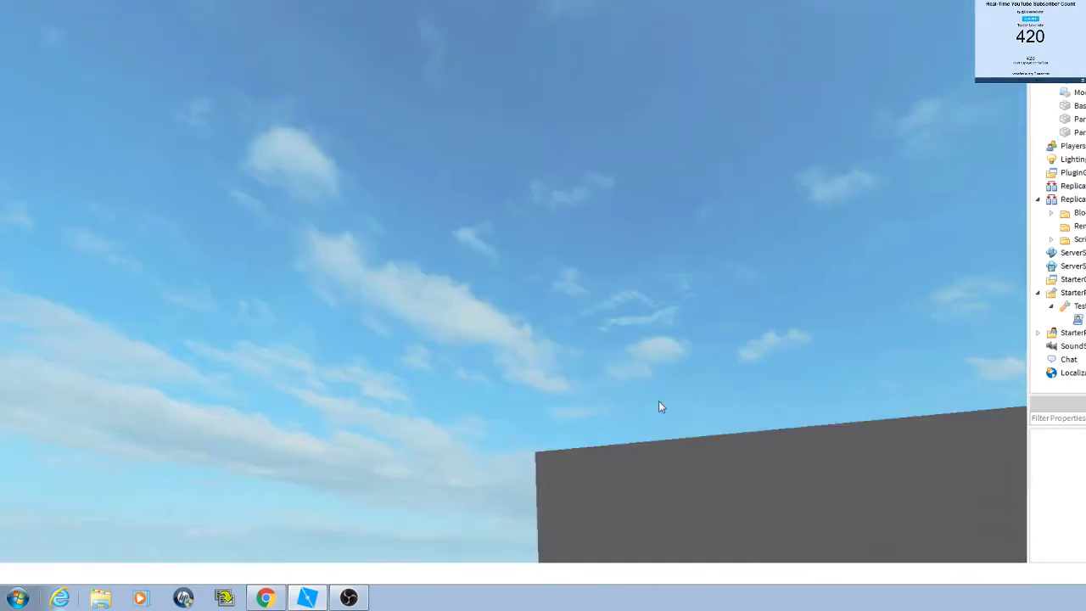
key(shift+F5)
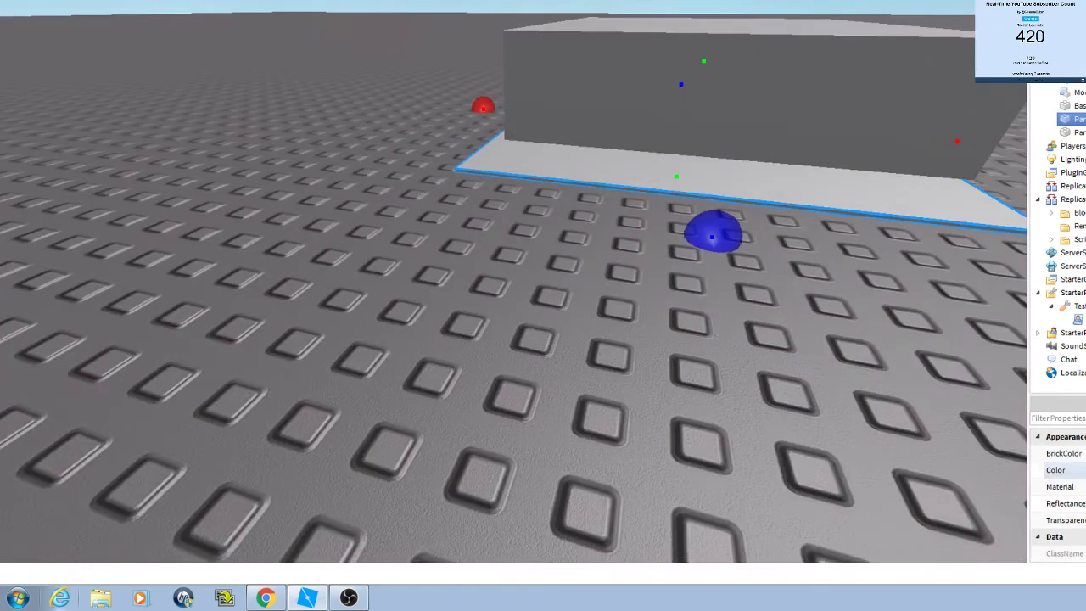
Step: Rename the base part and make the upper box its child via Parent
text(name)
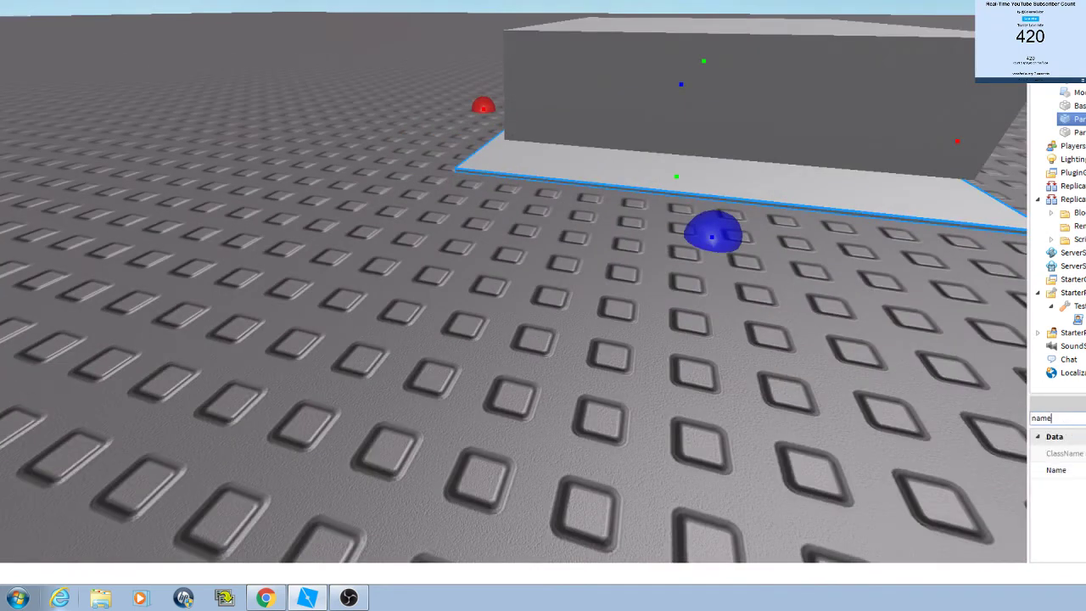
click(1056, 470)
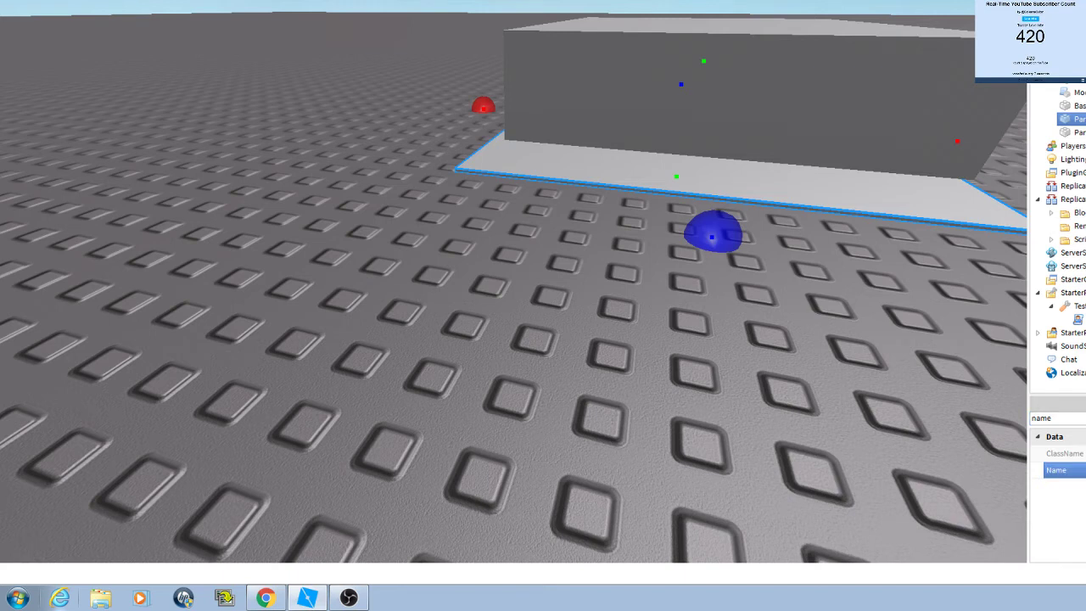
key(f)
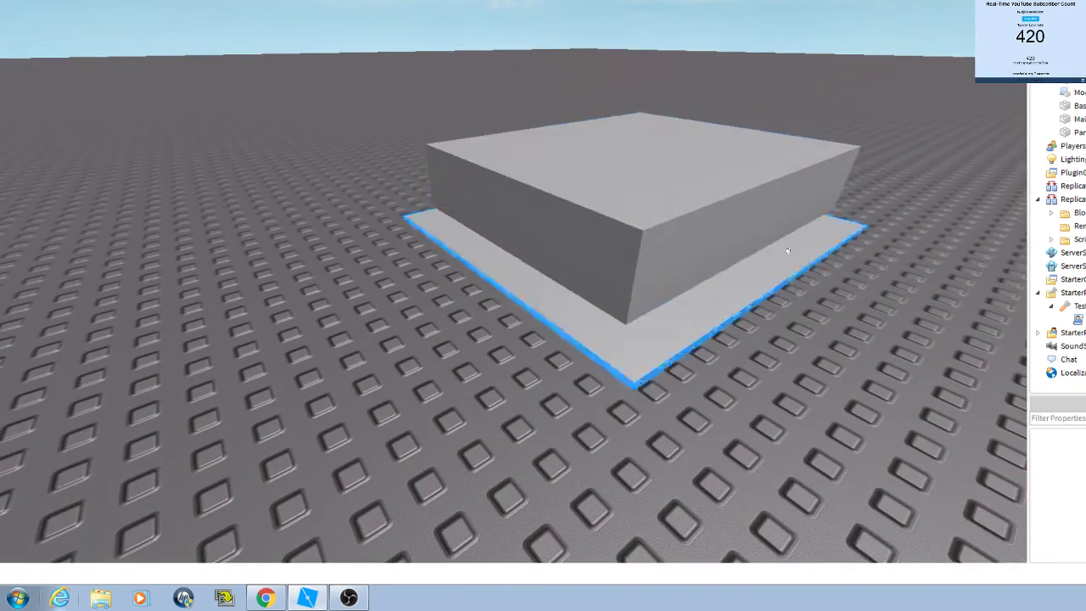
click(789, 238)
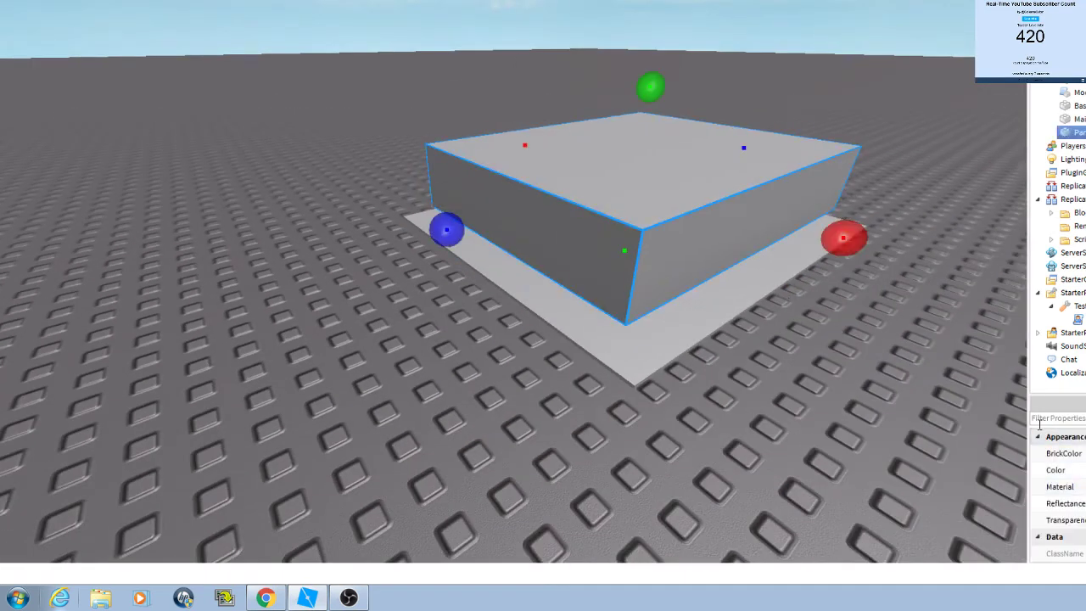
text(pare)
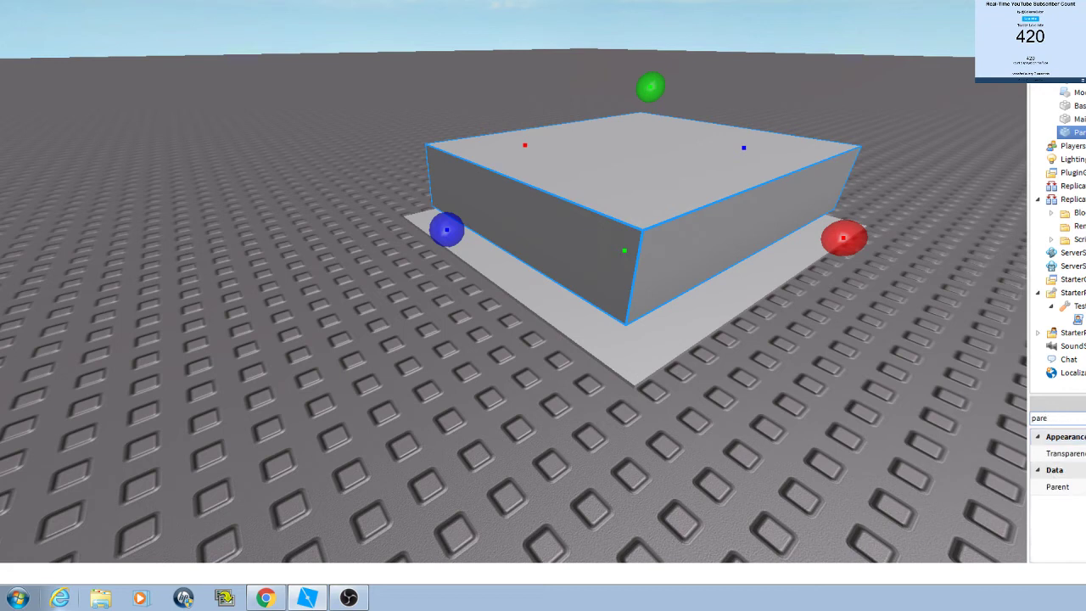
click(682, 245)
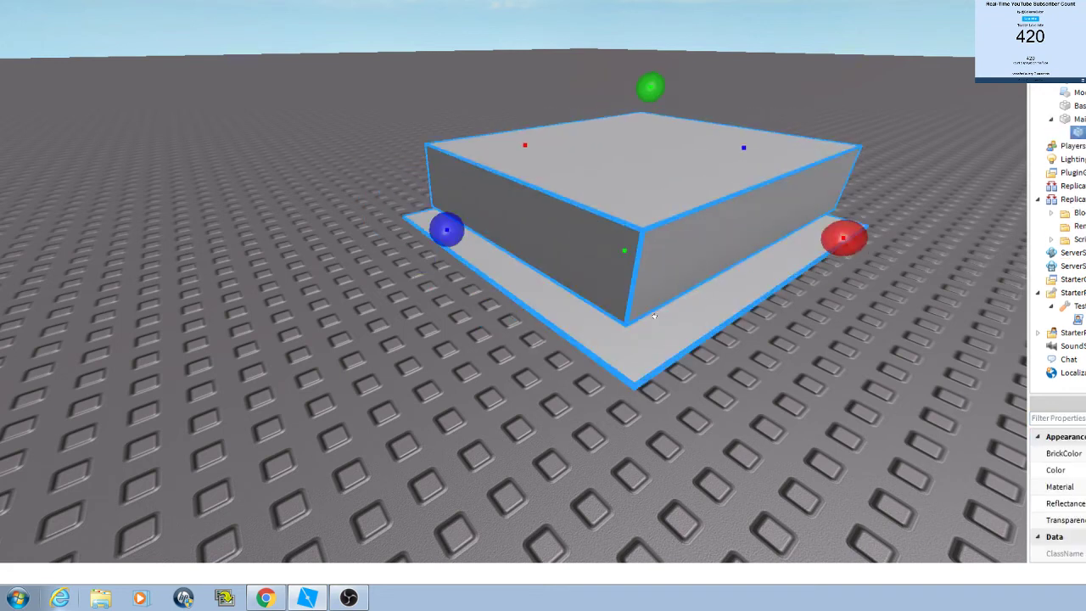
Step: Select the box and plate together and orbit to view them
drag(696, 348, 453, 346)
scroll(452, 346, down, 5)
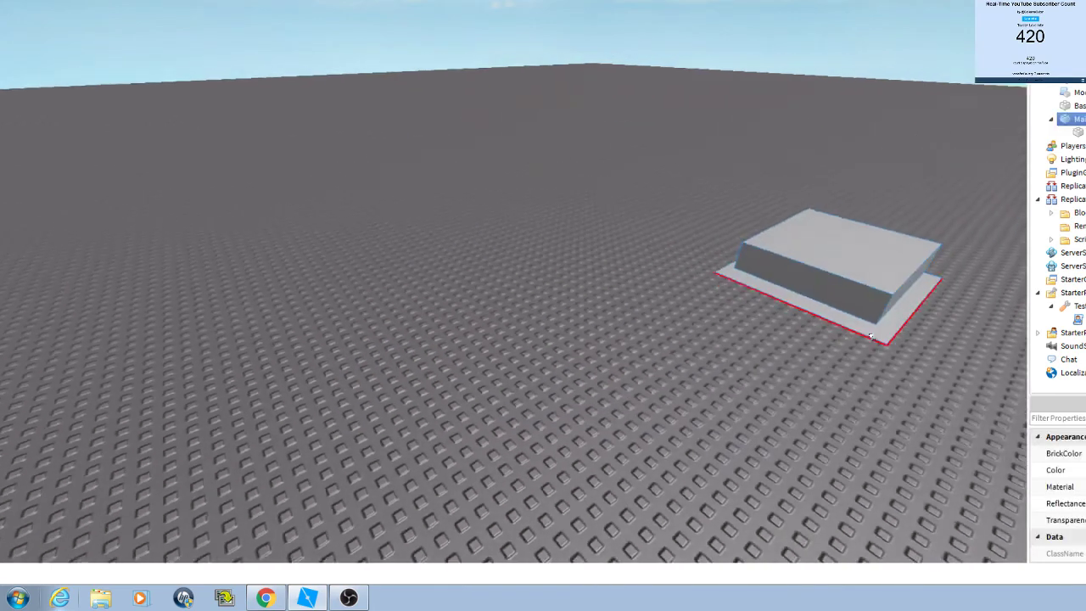
right_drag(509, 407, 591, 474)
scroll(931, 346, up, 3)
scroll(930, 346, up, 3)
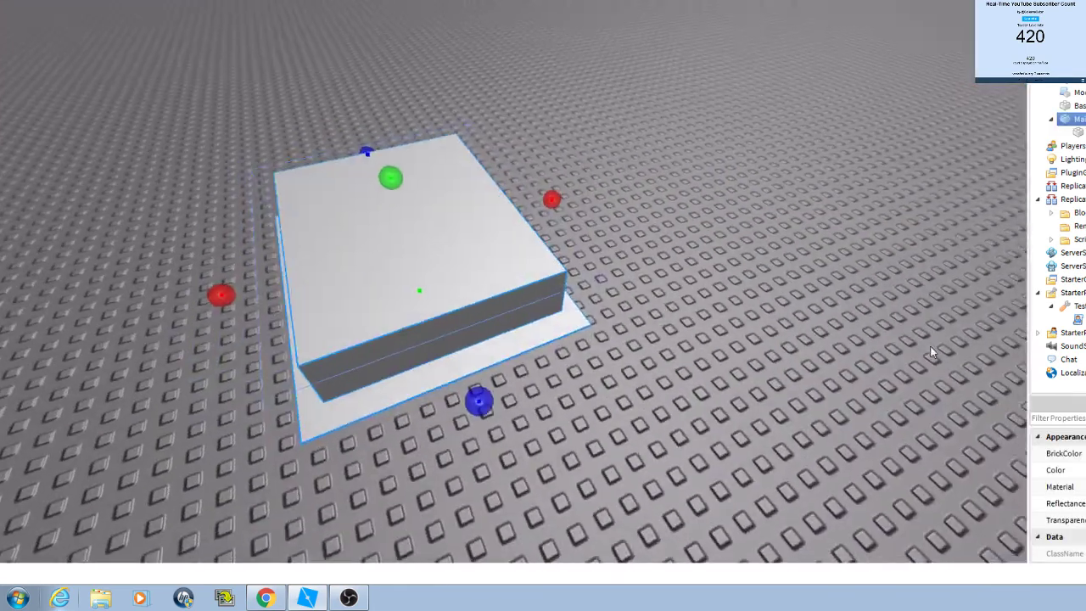
Step: Group the slab and plate with Ctrl+G and set the base plate as PrimaryPart
scroll(902, 318, up, 3)
key(ctrl+g)
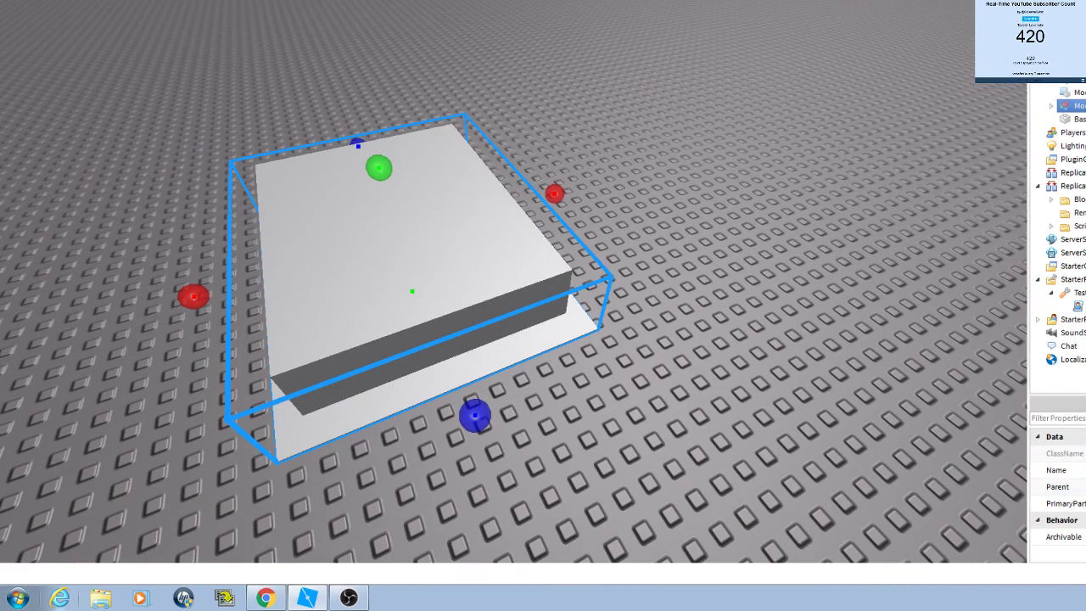
click(1066, 504)
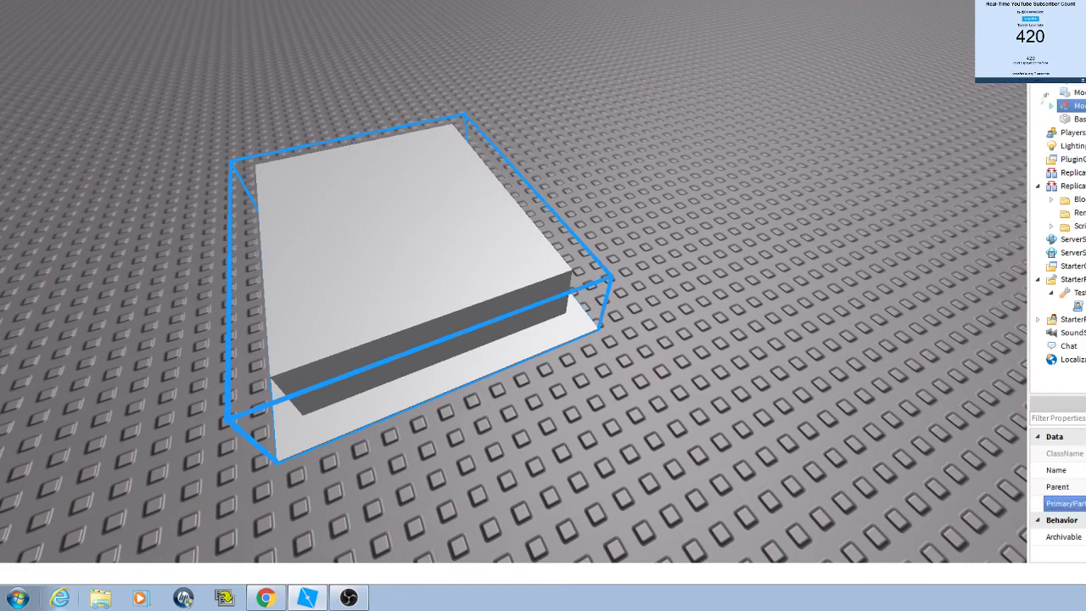
click(407, 392)
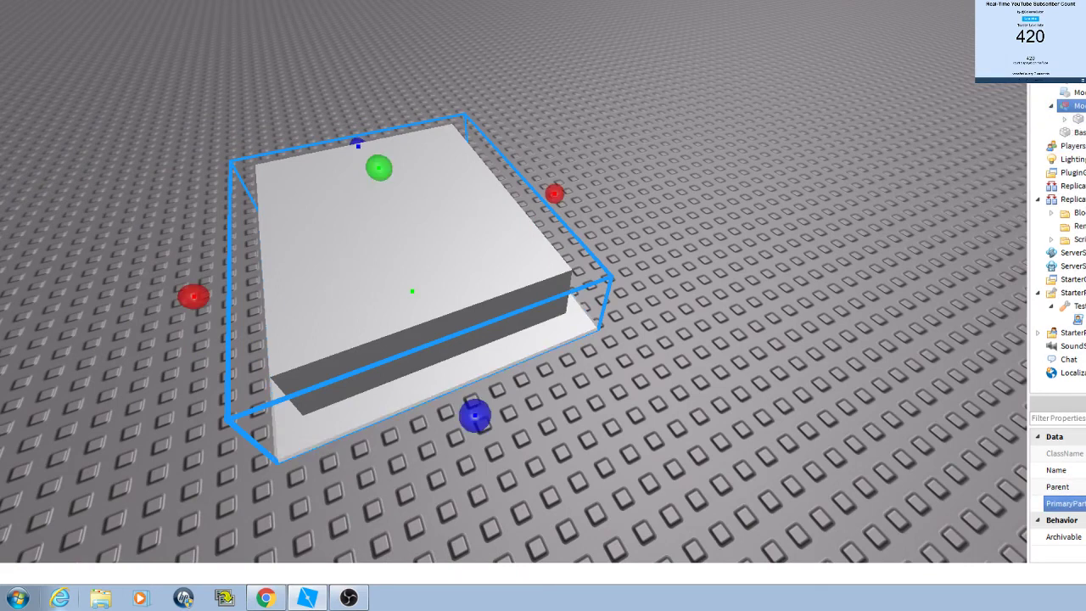
scroll(826, 321, down, 5)
right_drag(826, 321, 866, 313)
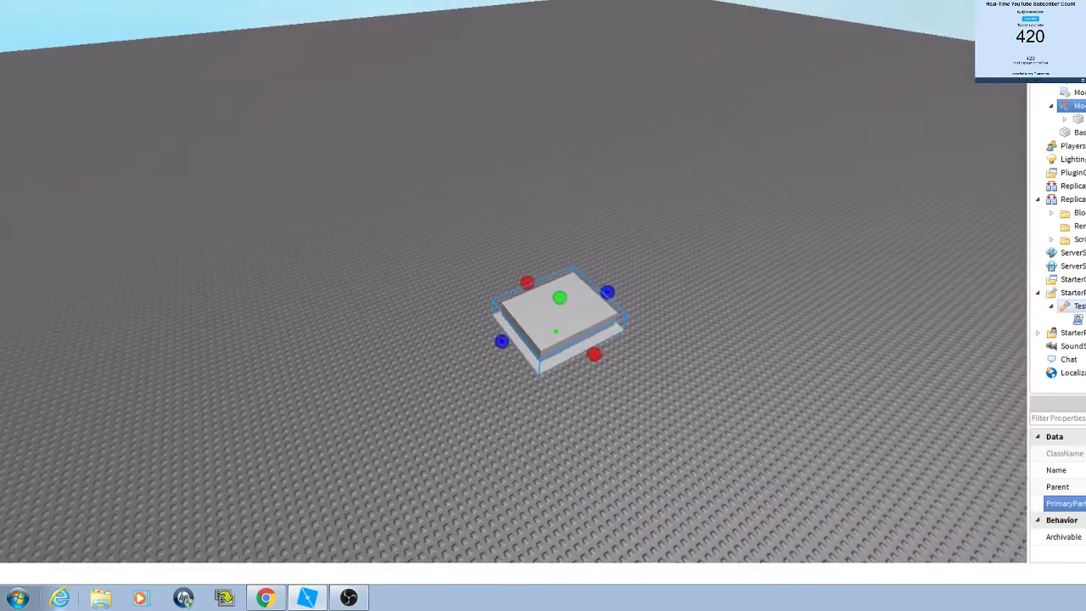
click(1074, 307)
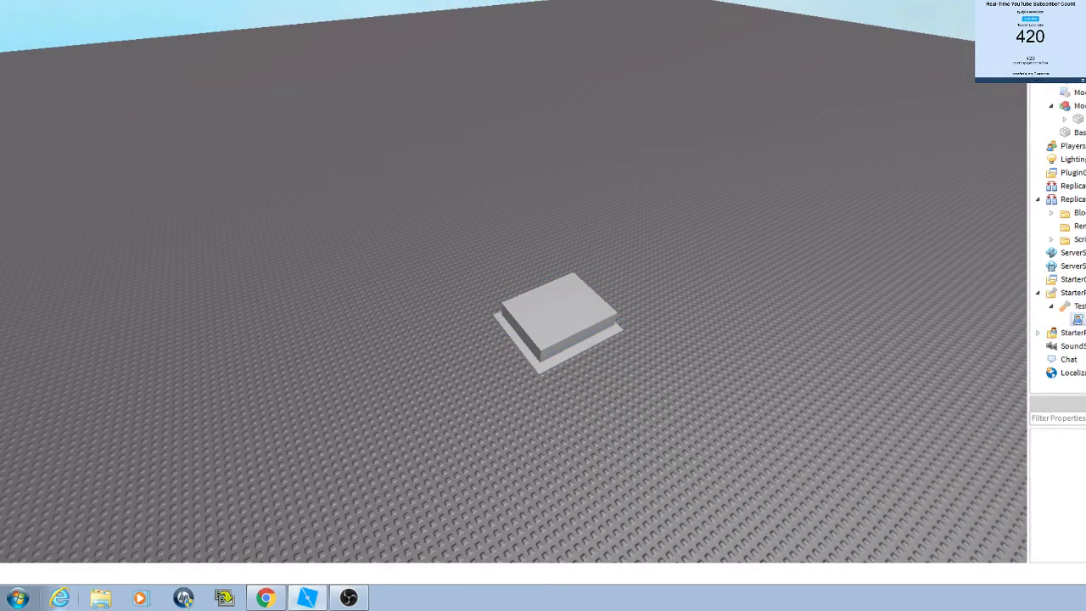
Step: Check the BlueBlock references in the tool's LocalScript placeBlock and preview calls
double_click(1078, 319)
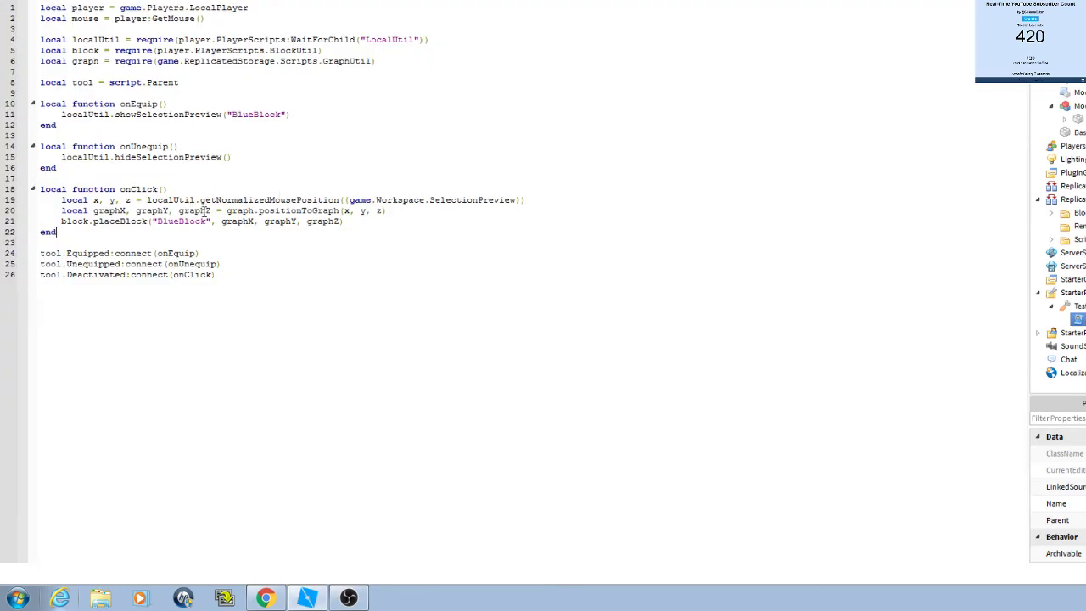
drag(205, 225, 130, 223)
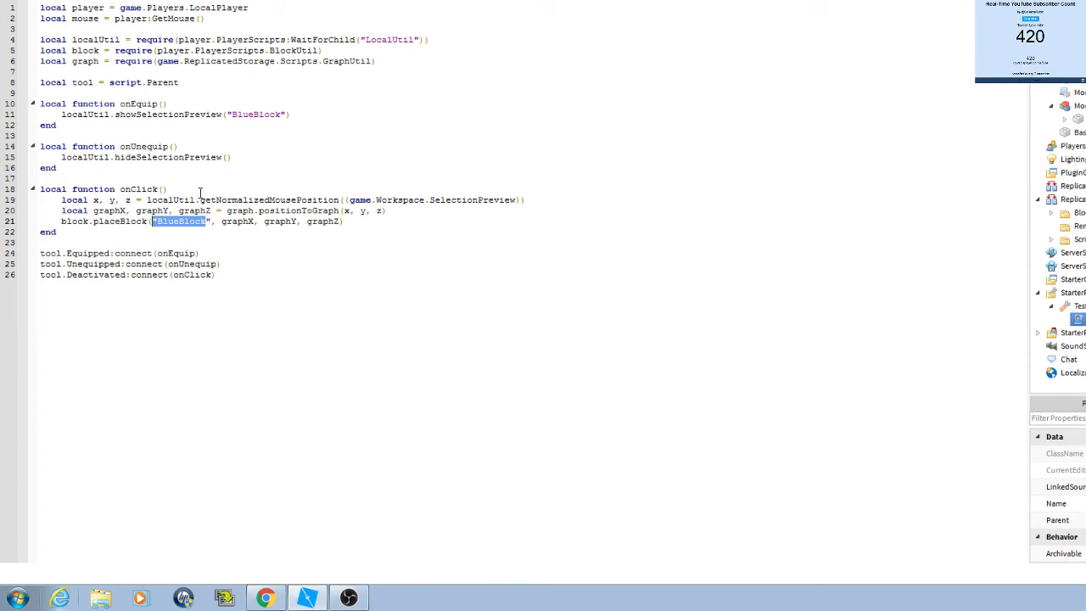
drag(282, 114, 245, 113)
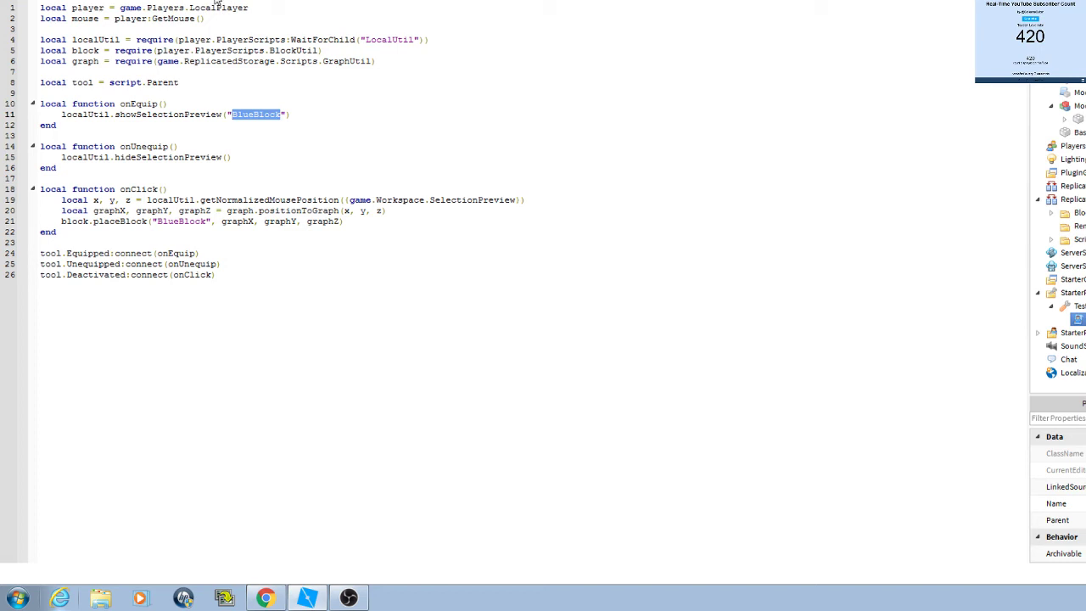
Step: Box-select the grey block model in the viewport and delete it
click(218, 3)
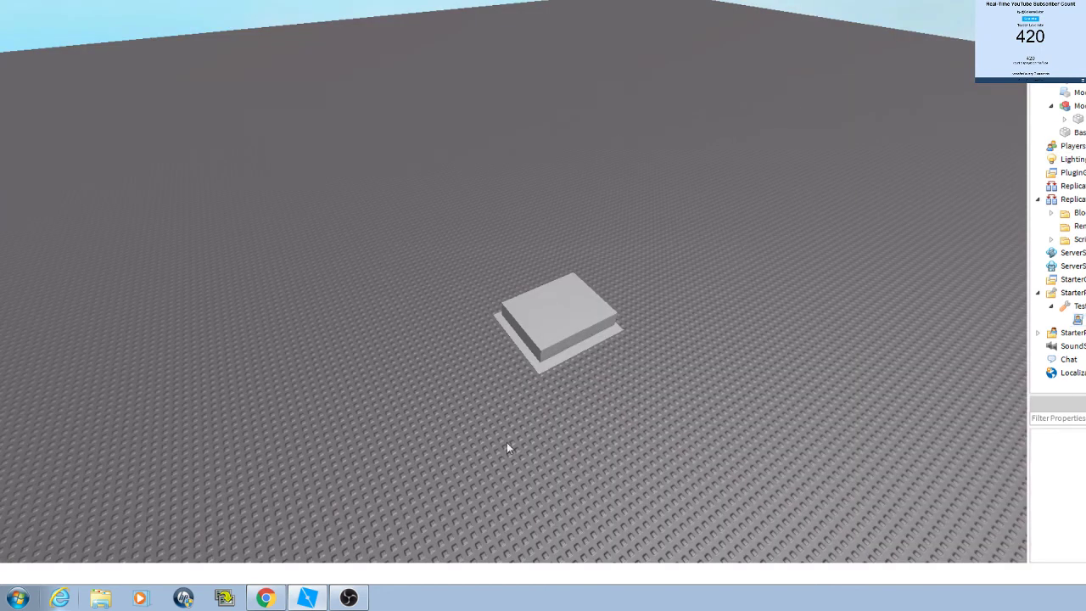
drag(726, 248, 289, 444)
key(Delete)
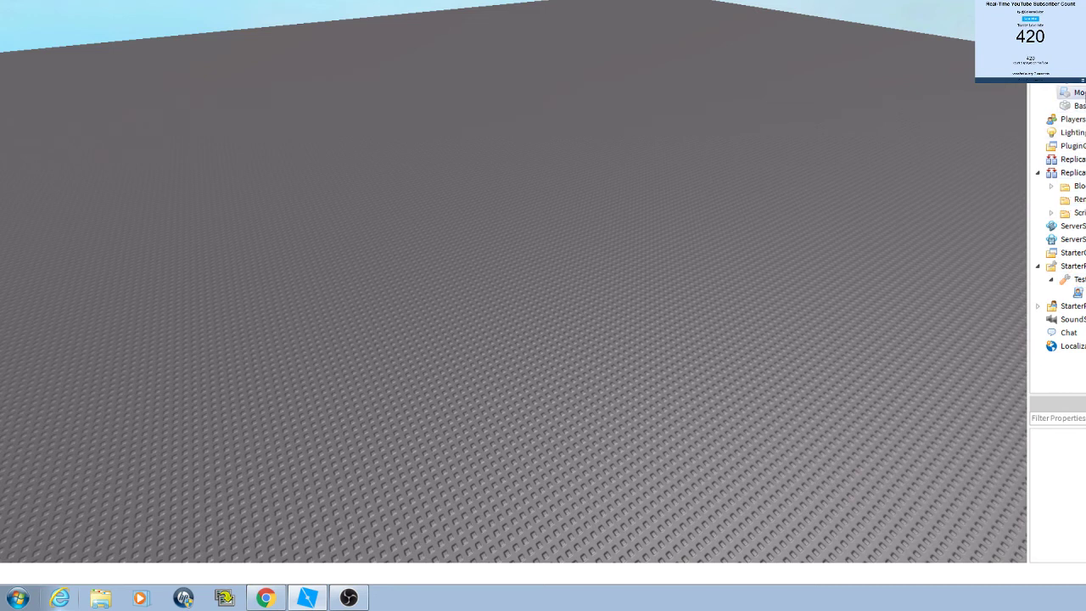
click(1079, 92)
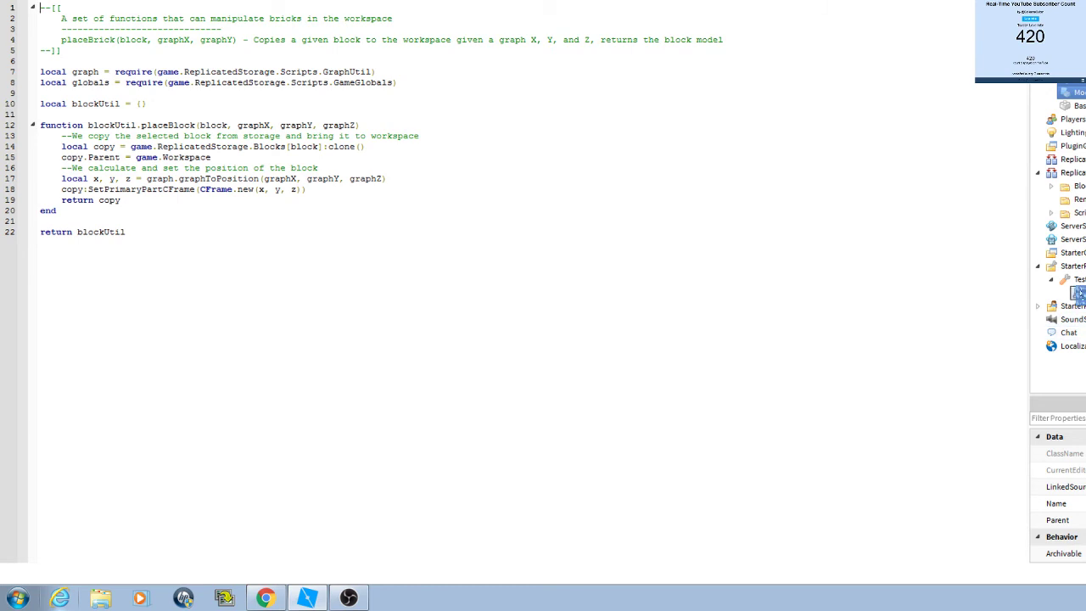
drag(1082, 307, 1078, 333)
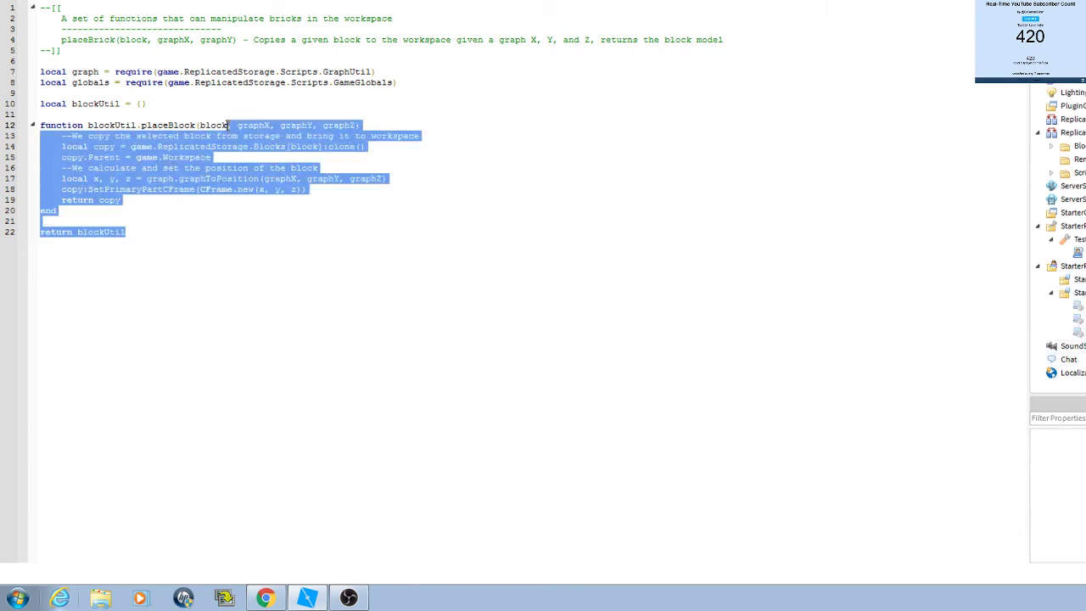
drag(420, 235, 40, 4)
click(723, 329)
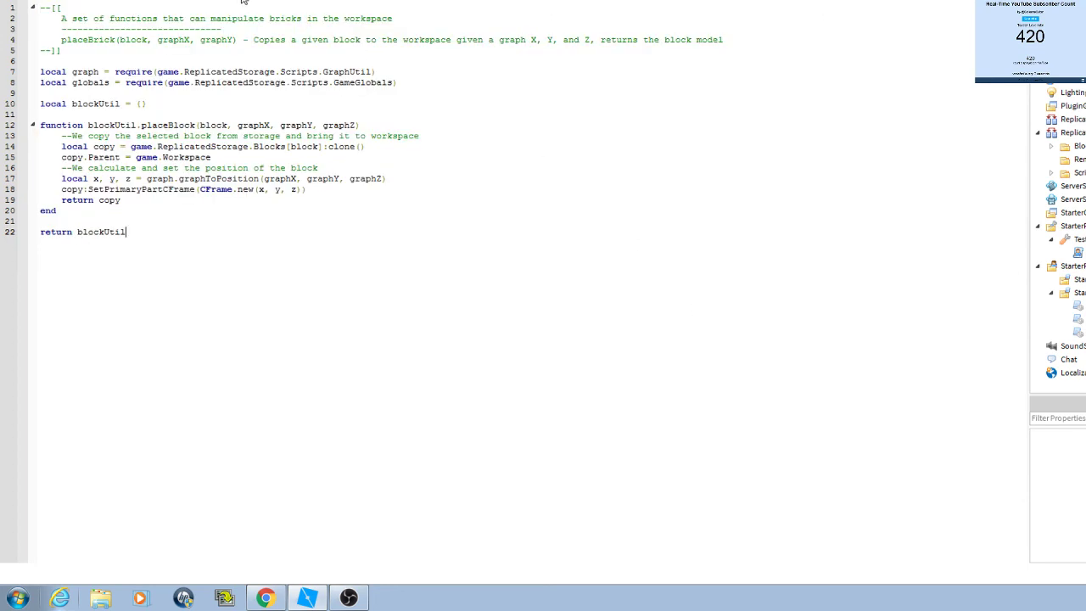
click(205, 4)
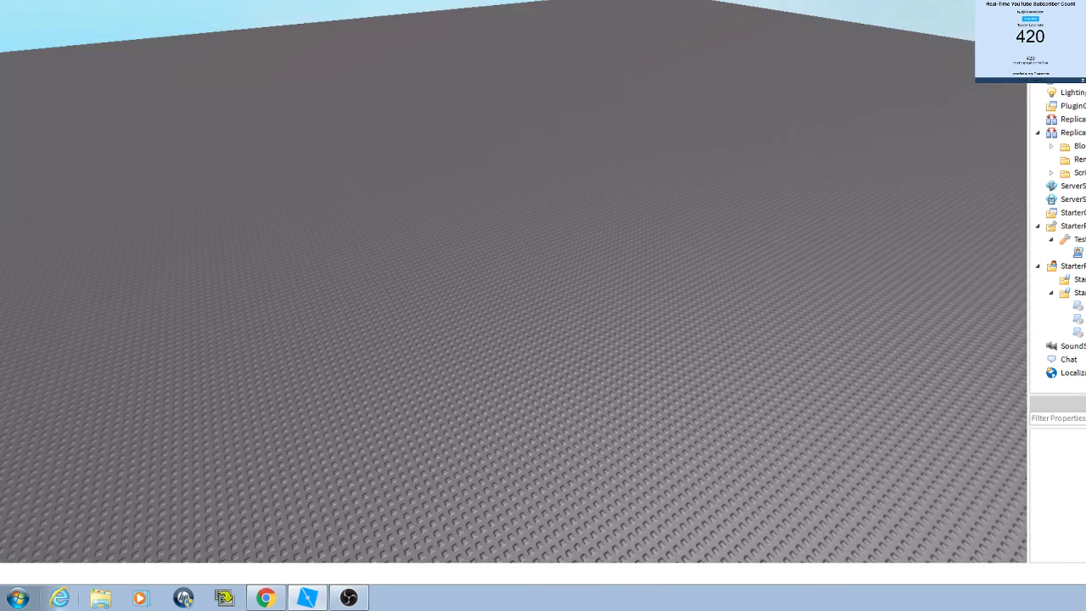
Step: Start a playtest, equip Testblock with key 1, and place the first blue blocks
key(F5)
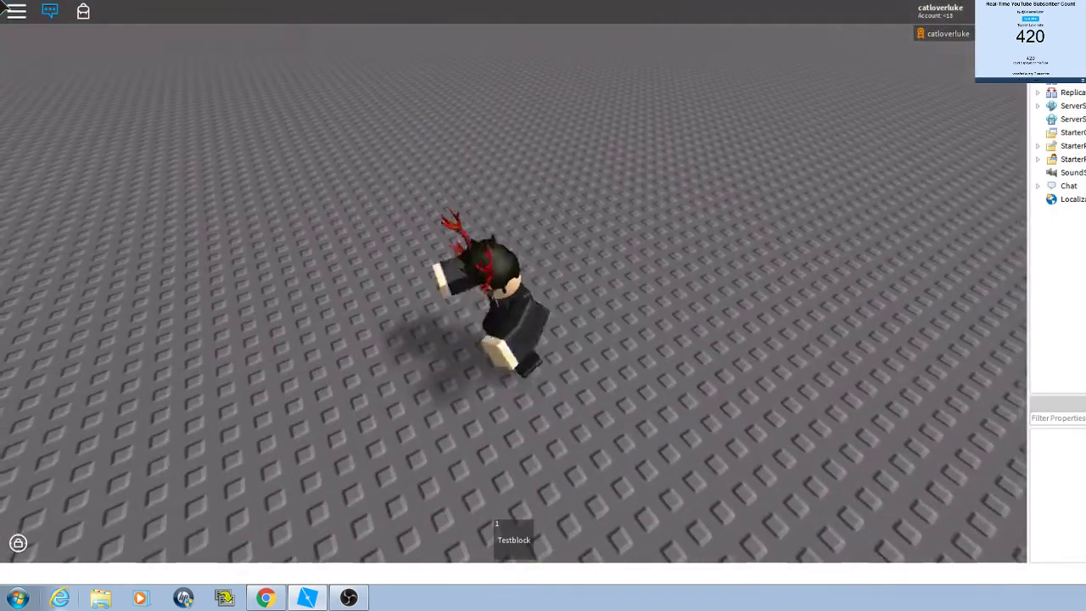
right_drag(712, 344, 712, 345)
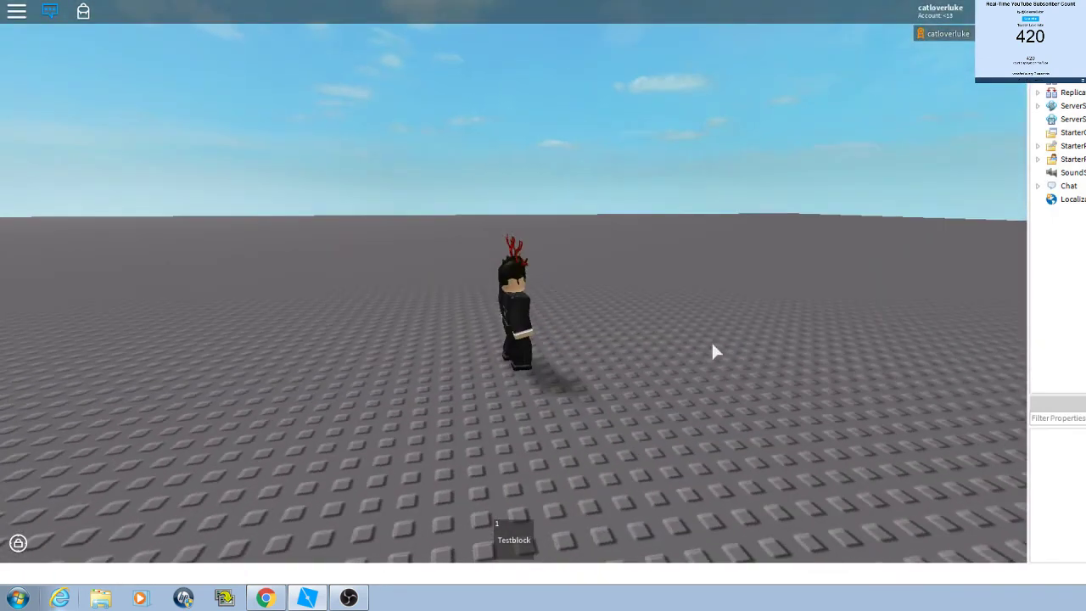
key(1)
click(704, 416)
right_drag(623, 324, 624, 323)
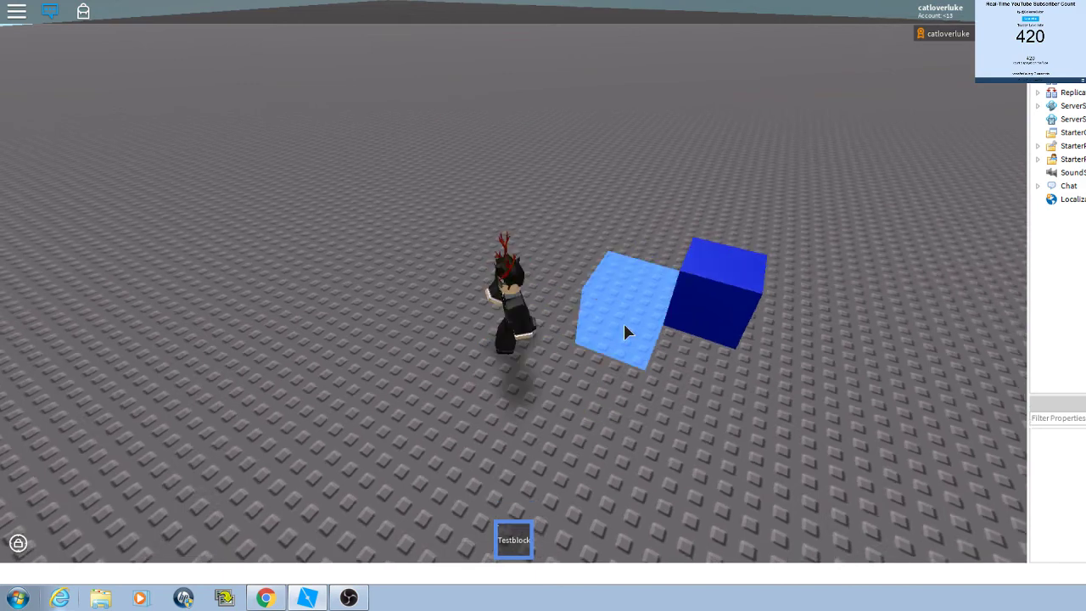
click(648, 325)
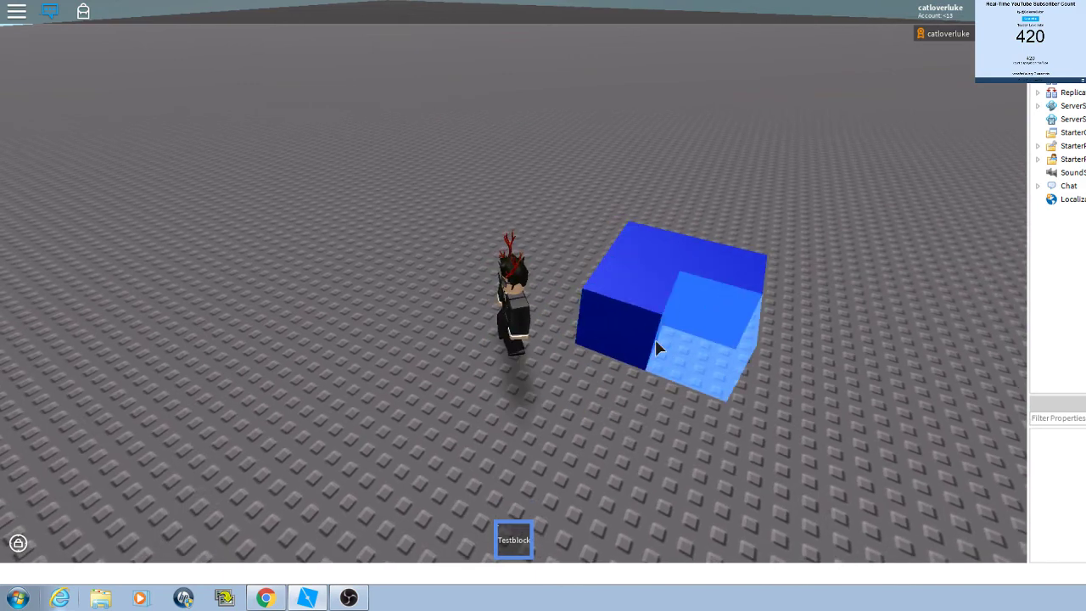
click(655, 340)
click(775, 393)
click(795, 364)
Step: Place the remaining blue blocks to complete the # shape on the grid
mouse_move(798, 441)
right_down()
mouse_move(764, 454)
mouse_move(646, 331)
right_up()
click(646, 330)
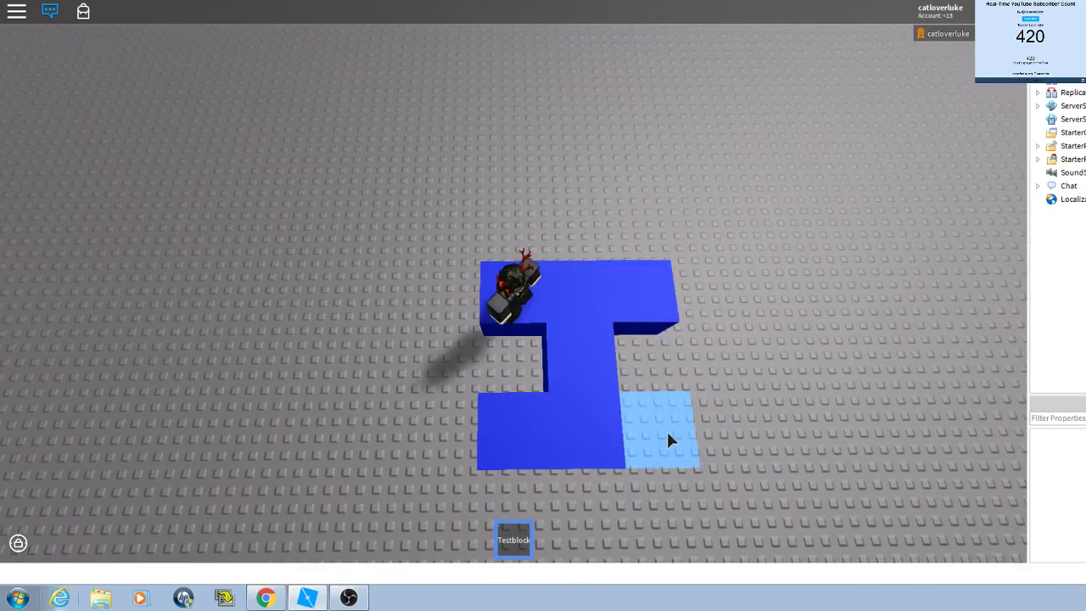
mouse_move(667, 432)
right_down()
mouse_move(718, 434)
mouse_move(598, 305)
mouse_move(481, 283)
mouse_move(546, 230)
mouse_move(638, 182)
mouse_move(705, 238)
mouse_move(745, 318)
mouse_move(629, 314)
mouse_move(646, 350)
mouse_move(556, 384)
mouse_move(522, 363)
right_up()
click(546, 230)
click(642, 176)
click(522, 361)
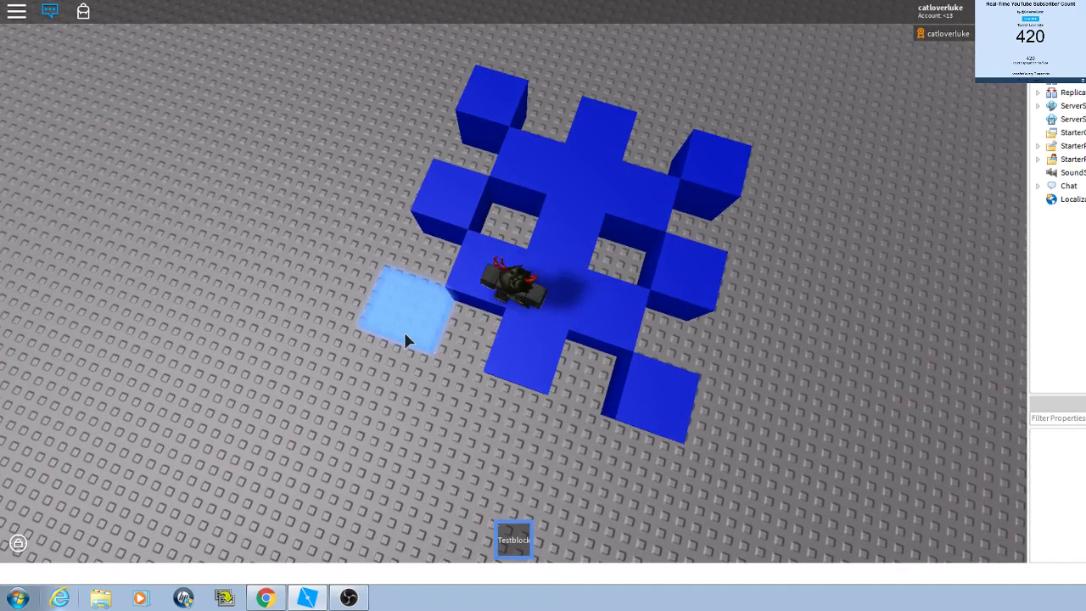
click(404, 332)
Step: Orbit around the finished # shape, stop the playtest, and bring OBS forward
right_drag(404, 331, 956, 251)
scroll(630, 314, down, 5)
right_drag(860, 49, 744, 8)
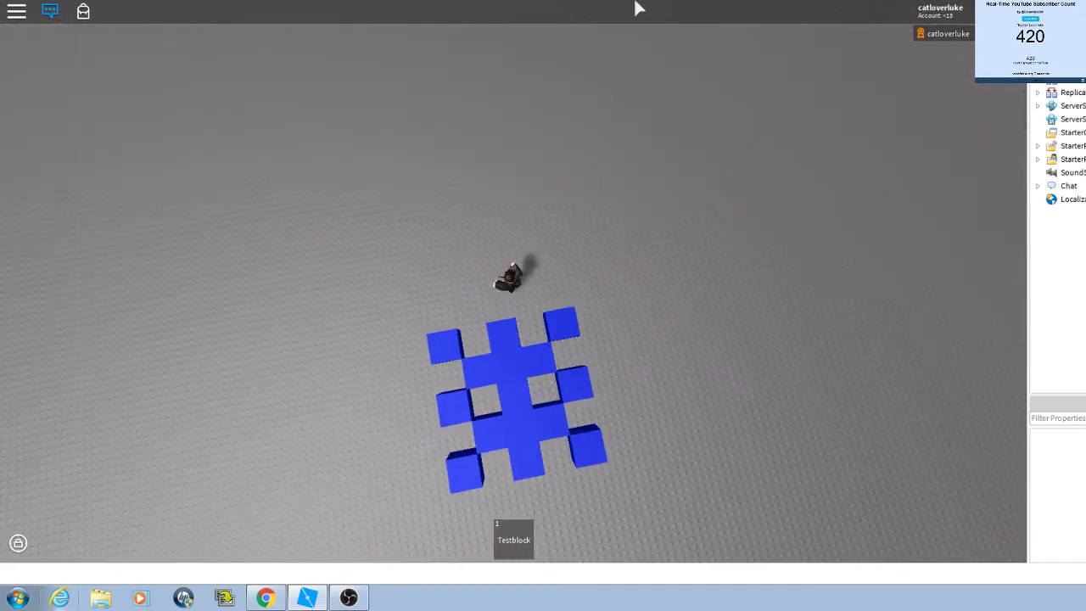
key(shift+F5)
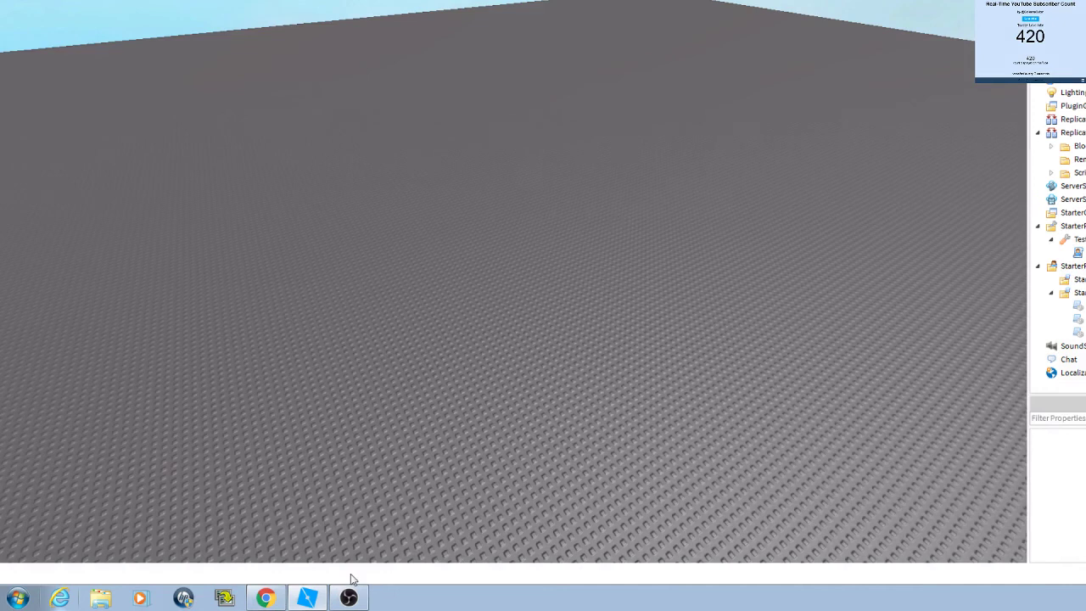
click(348, 597)
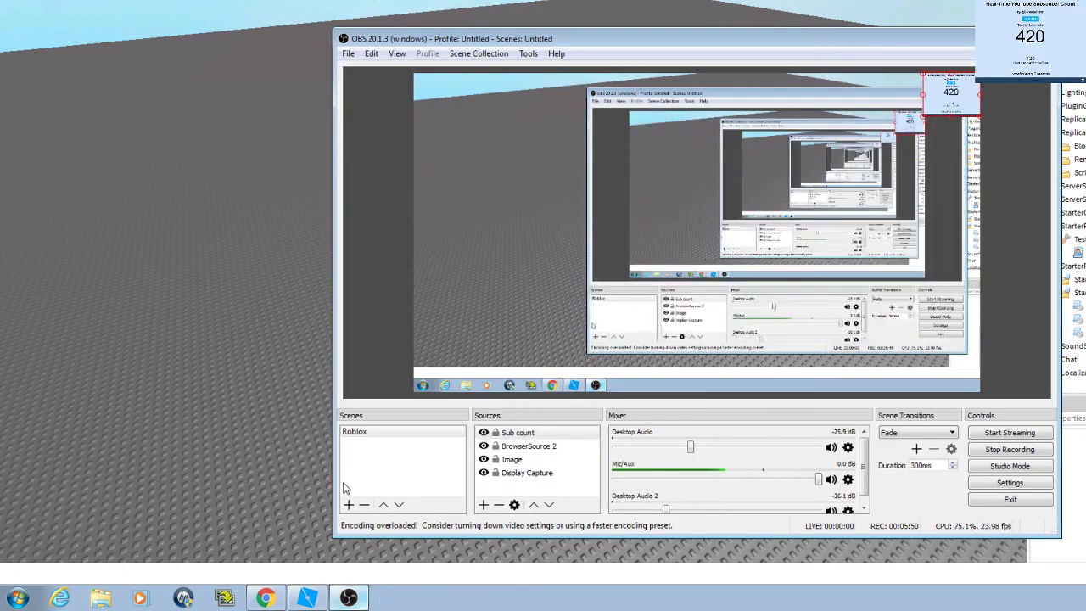